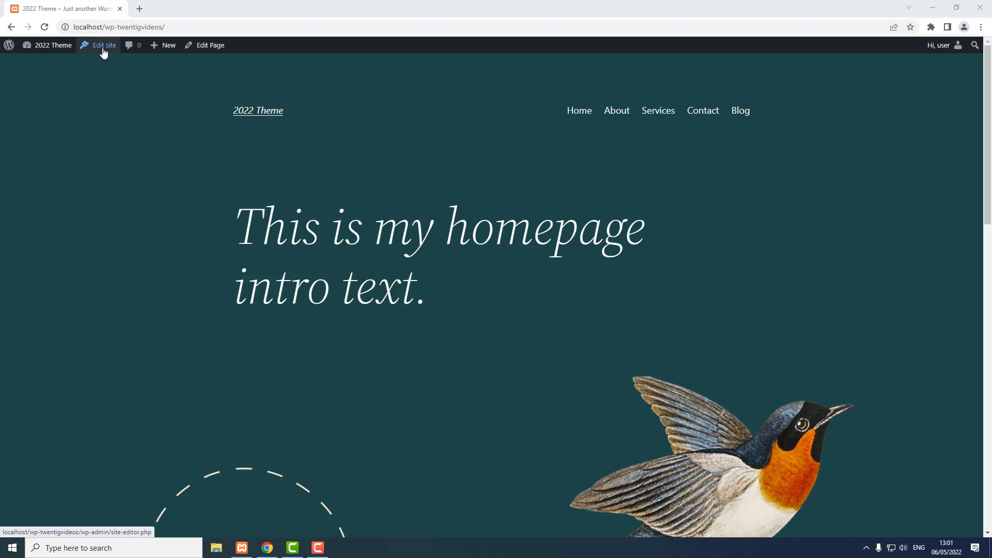
Go from the live site to the WordPress admin dashboard and open the Site Editor on the homepage template
{"action": "mouse_move", "coordinate": [51, 46]}
{"action": "left_click", "coordinate": [42, 66]}
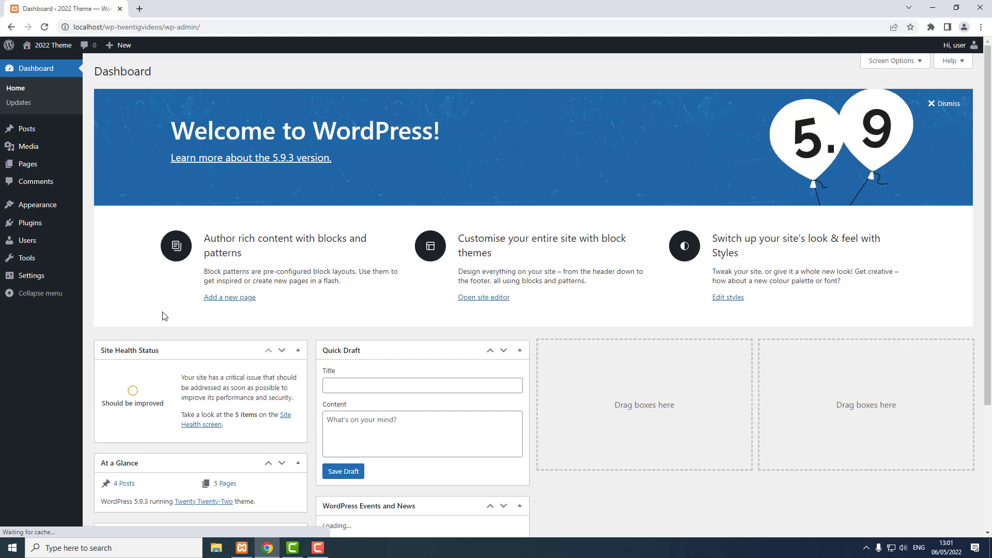
{"action": "mouse_move", "coordinate": [61, 204]}
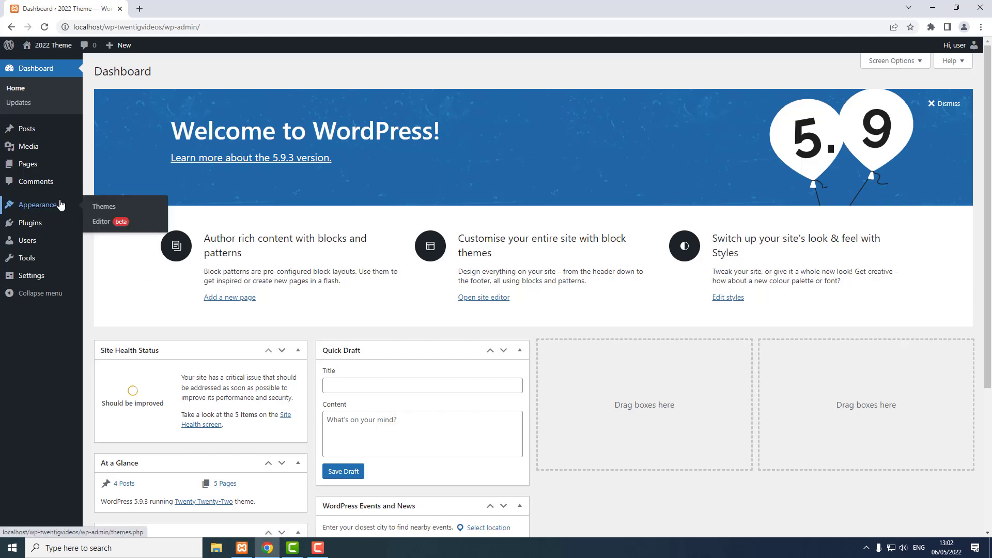
{"action": "left_click", "coordinate": [101, 222]}
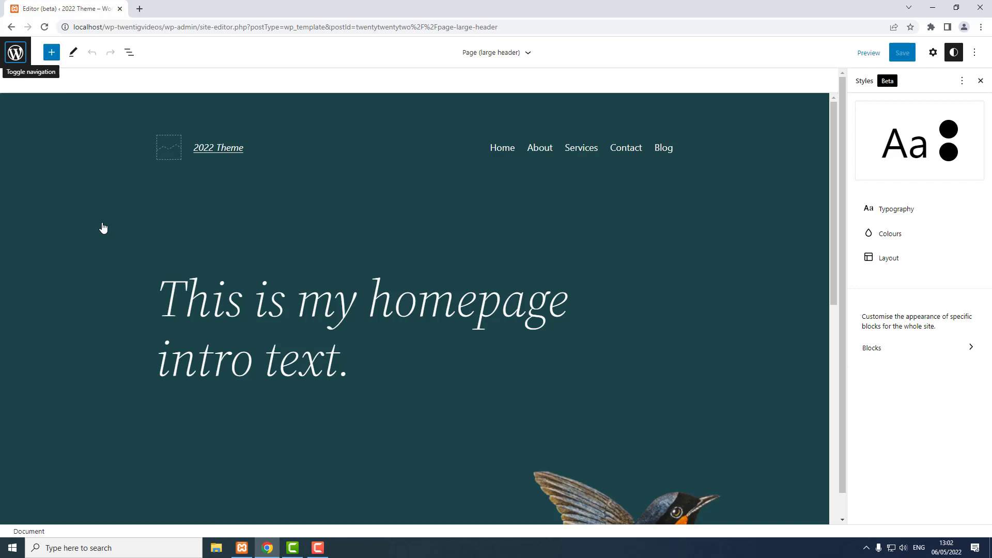
{"action": "left_click", "coordinate": [103, 228]}
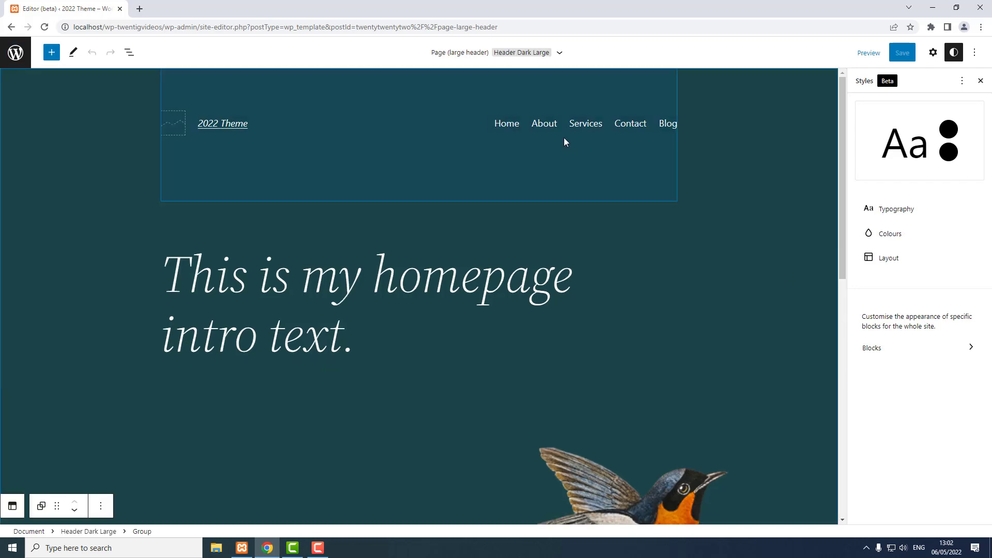
Turn the About item in the header navigation into a submenu and add a link to the Full Site Editing entry
{"action": "left_click", "coordinate": [546, 126]}
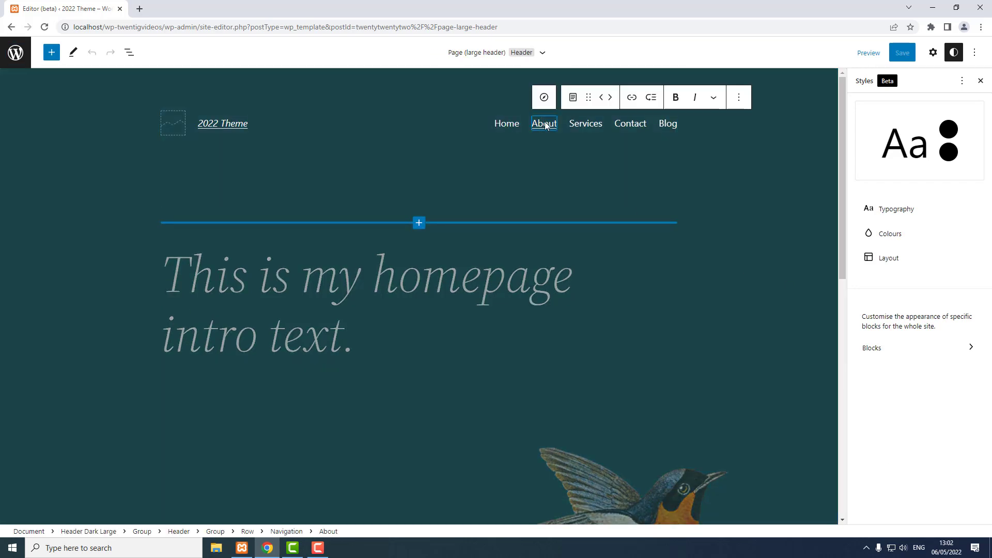
{"action": "left_click", "coordinate": [653, 100]}
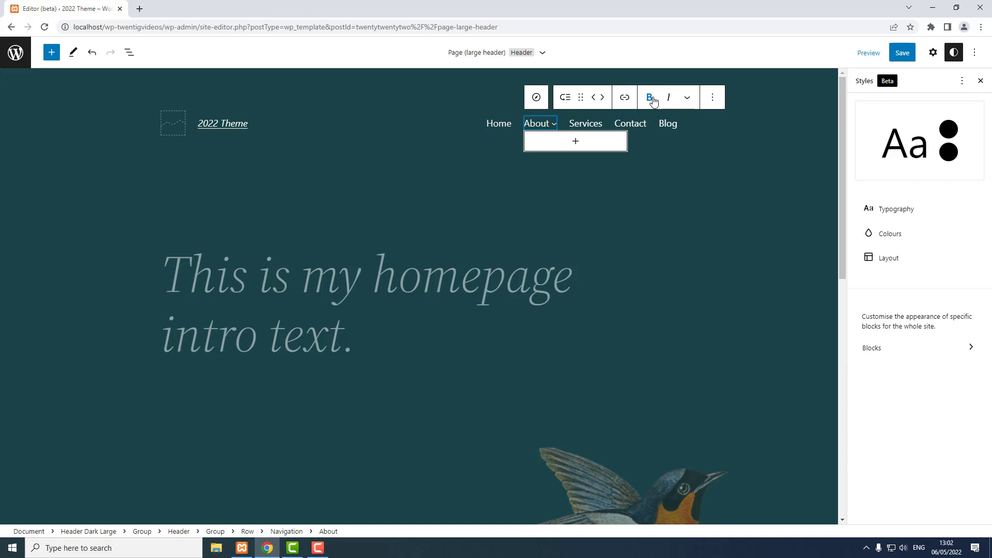
{"action": "left_click", "coordinate": [576, 141]}
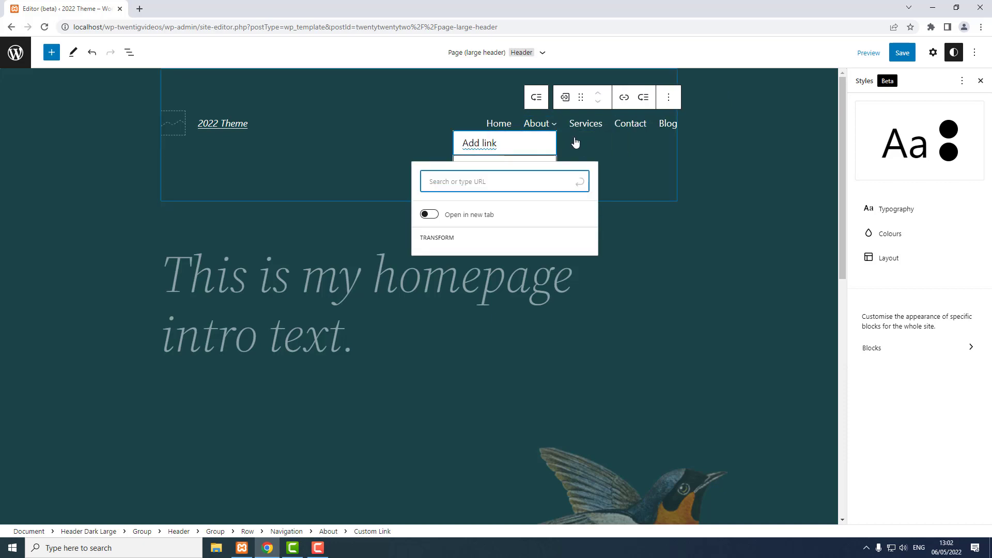
{"action": "left_click", "coordinate": [465, 228]}
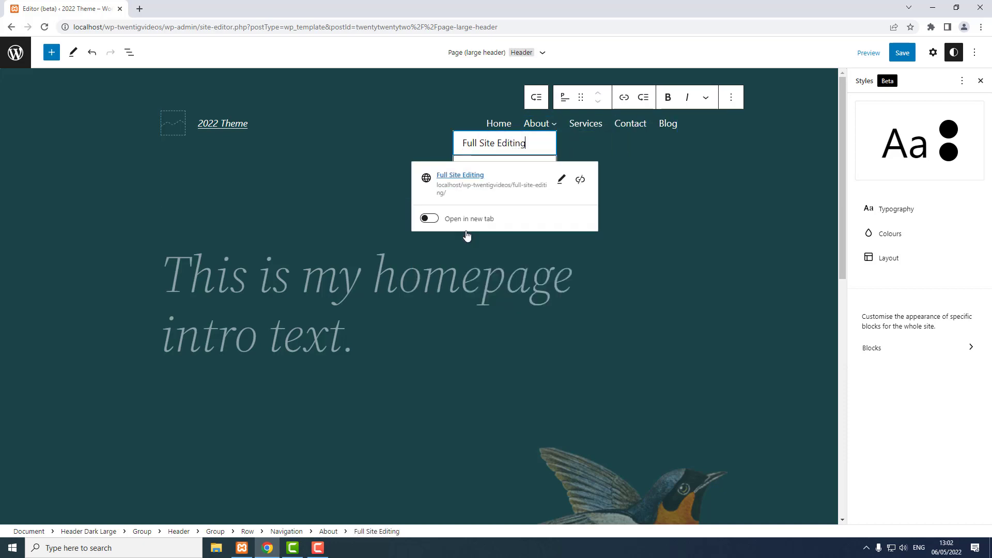
{"action": "left_click", "coordinate": [467, 236]}
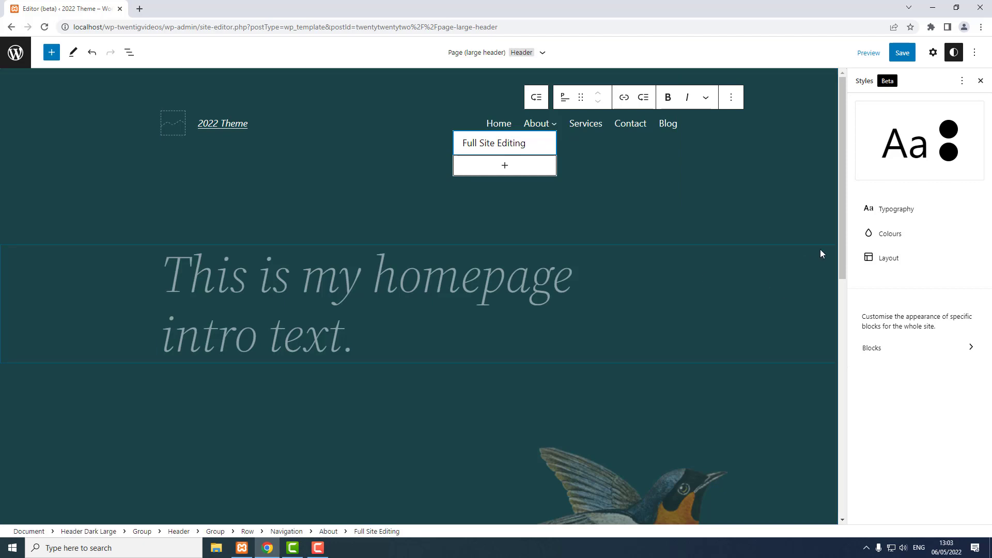
Remove the Full Site Editing link from the About submenu and transform About into a Custom Link
{"action": "left_click", "coordinate": [730, 100]}
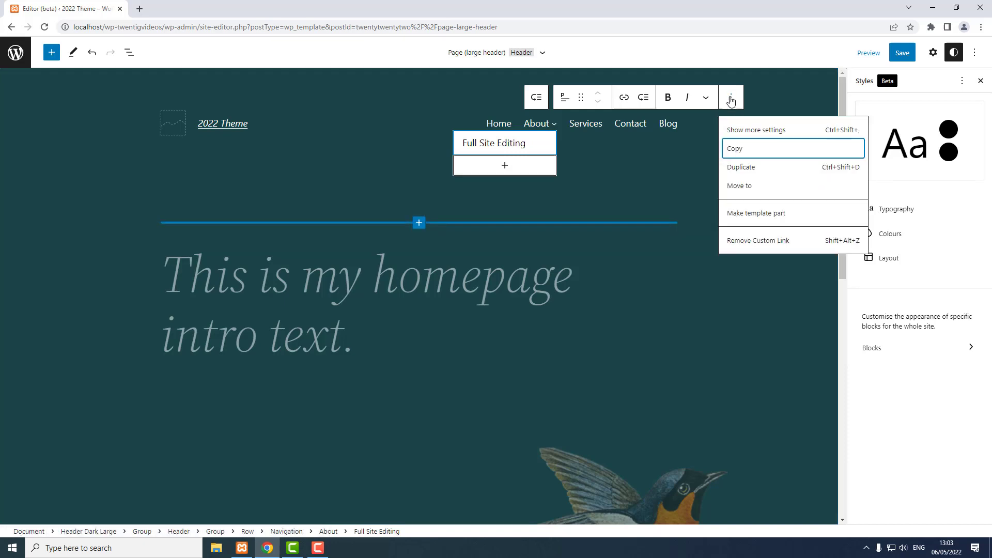
{"action": "left_click", "coordinate": [758, 240]}
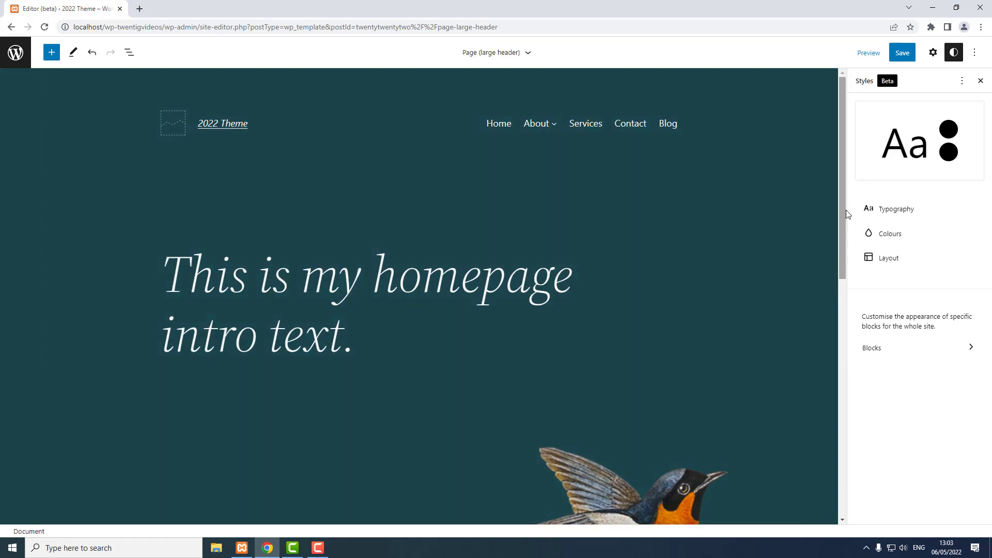
{"action": "left_click", "coordinate": [541, 127]}
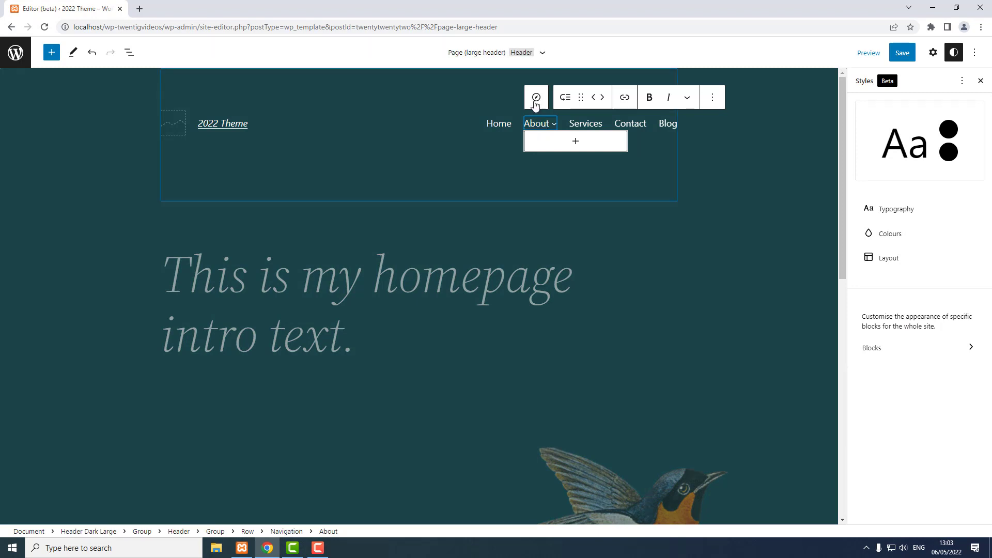
{"action": "left_click", "coordinate": [567, 98]}
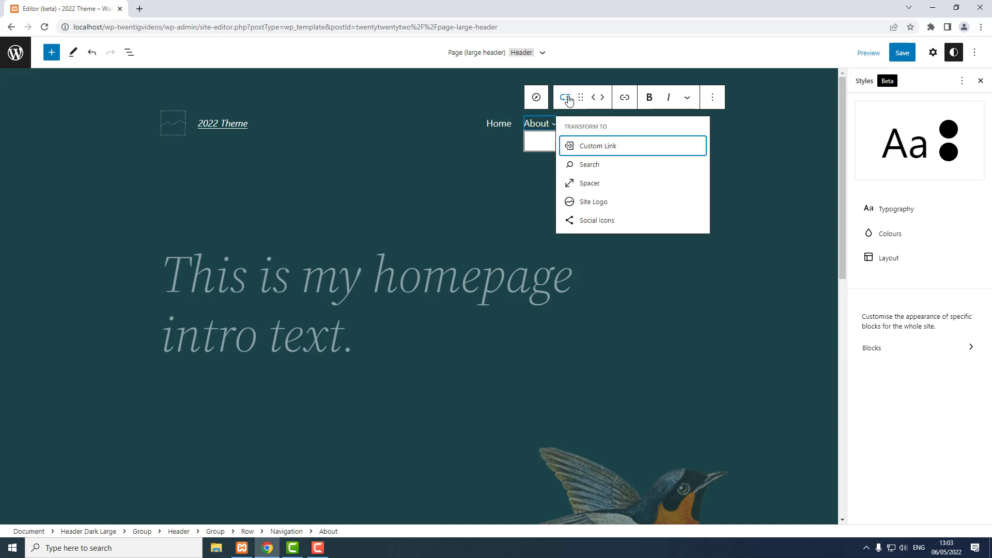
{"action": "mouse_move", "coordinate": [587, 148]}
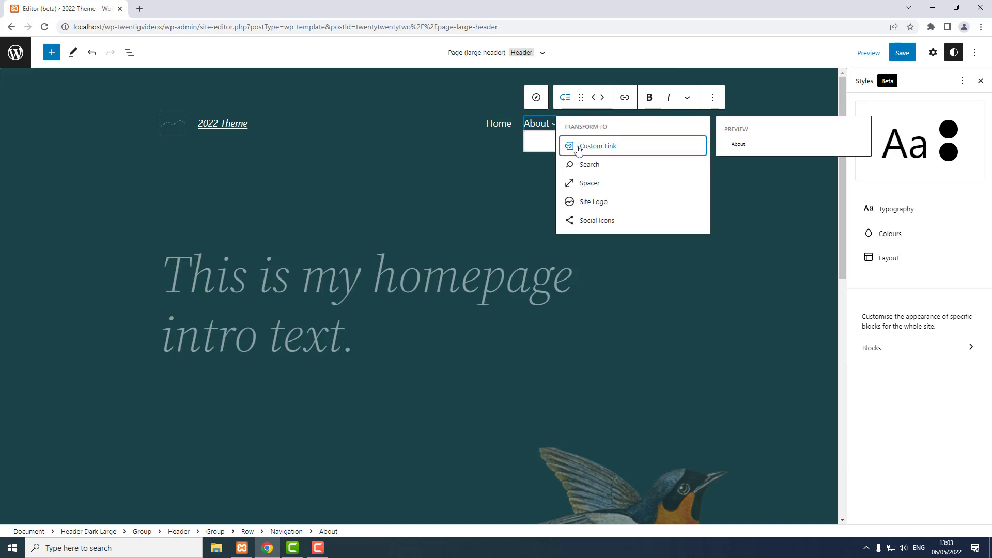
{"action": "left_click", "coordinate": [575, 148]}
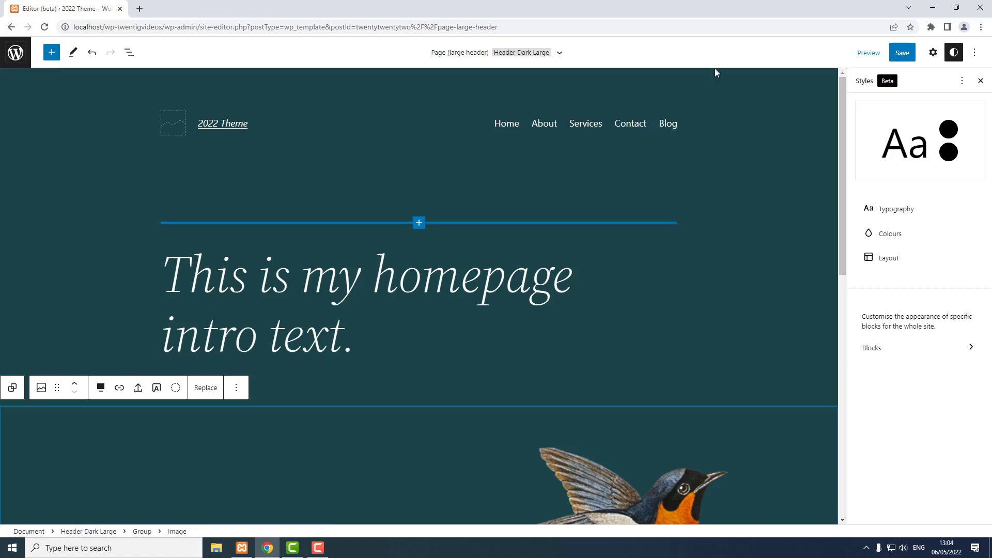
Save the site changes, return to the dashboard and view the live homepage
{"action": "left_click", "coordinate": [907, 54]}
{"action": "left_click", "coordinate": [911, 57]}
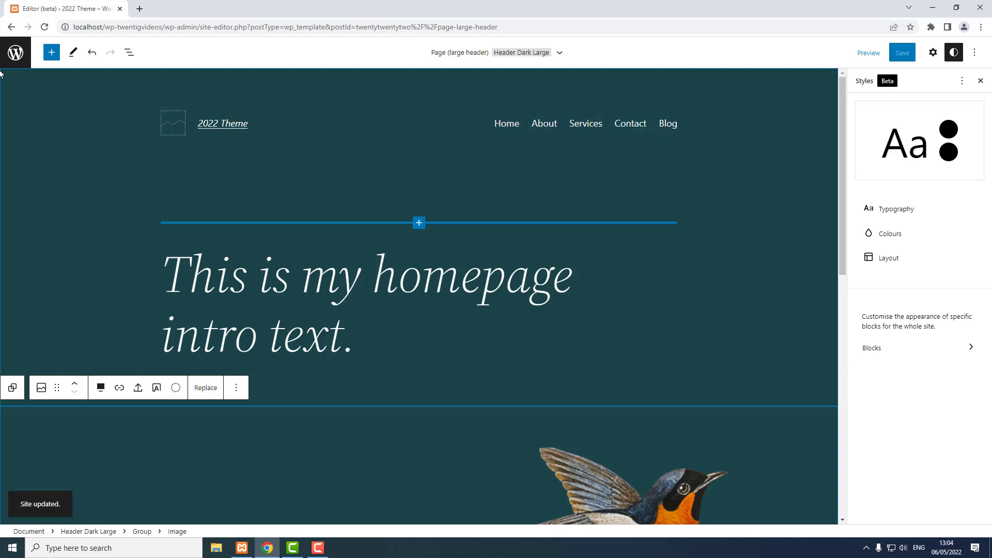
{"action": "left_click", "coordinate": [16, 55]}
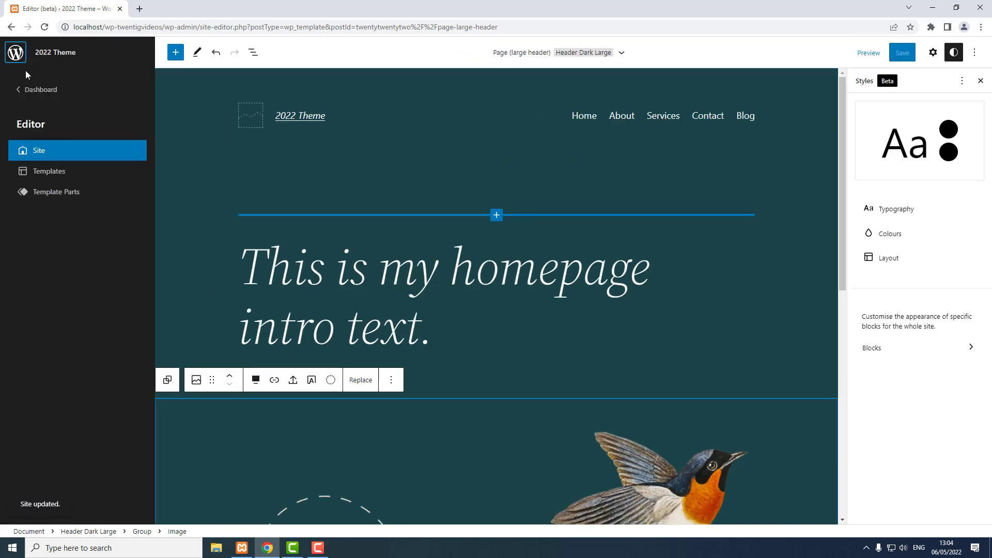
{"action": "left_click", "coordinate": [29, 90]}
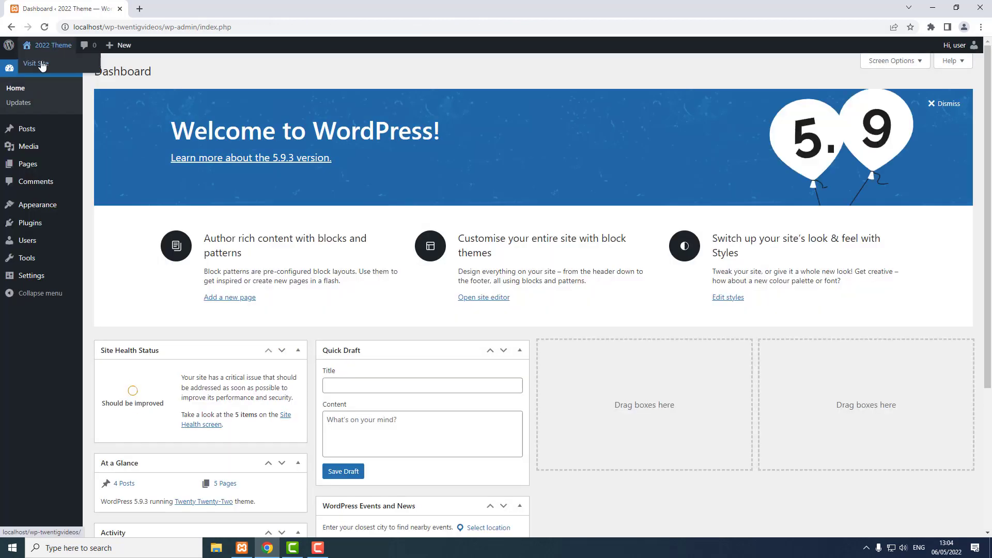
{"action": "left_click", "coordinate": [38, 65]}
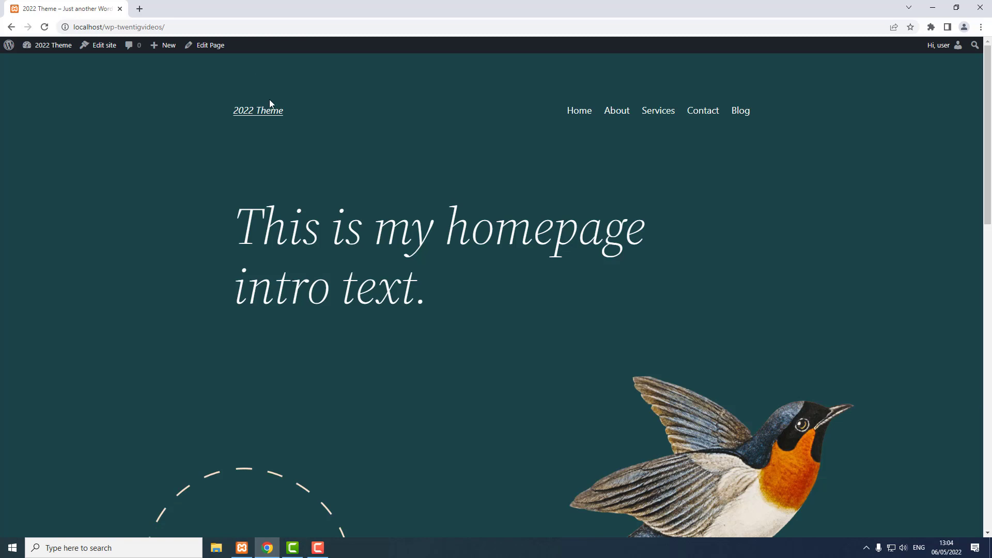
Open the Home page for editing and check which template is assigned in its page settings
{"action": "left_click", "coordinate": [206, 45]}
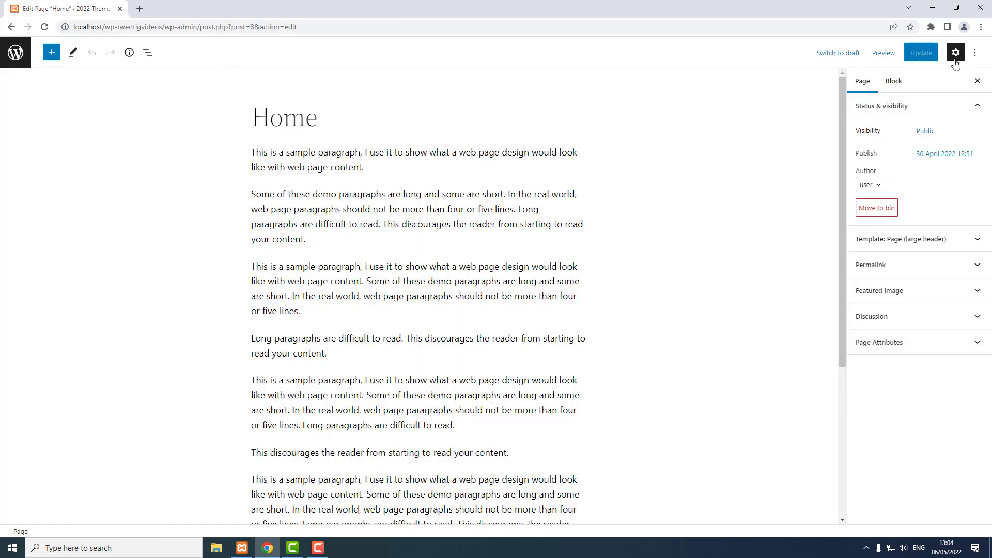
{"action": "left_click", "coordinate": [957, 53]}
{"action": "left_click", "coordinate": [956, 53]}
{"action": "left_click", "coordinate": [895, 246]}
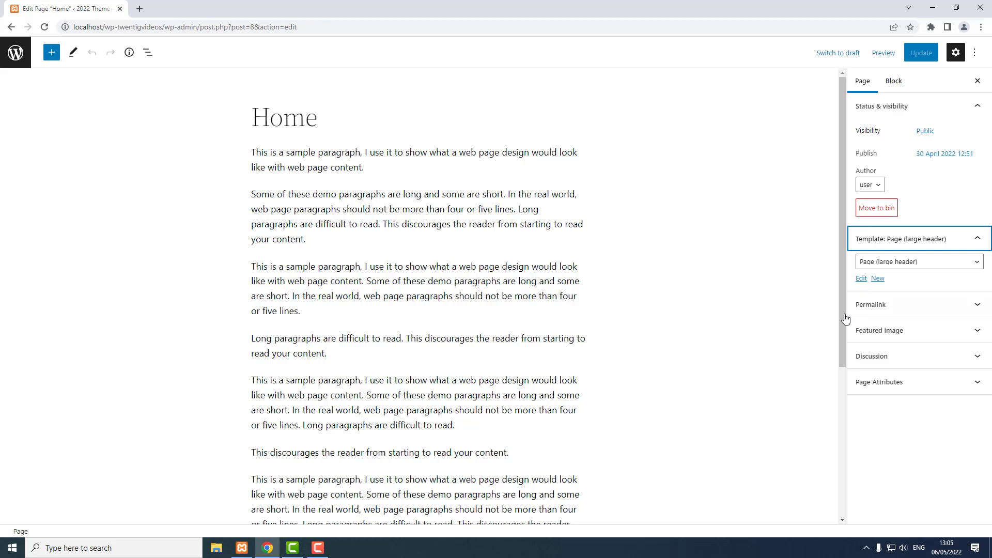
Leave the page, reopen the Site Editor and look through its full list of templates
{"action": "left_click", "coordinate": [15, 53]}
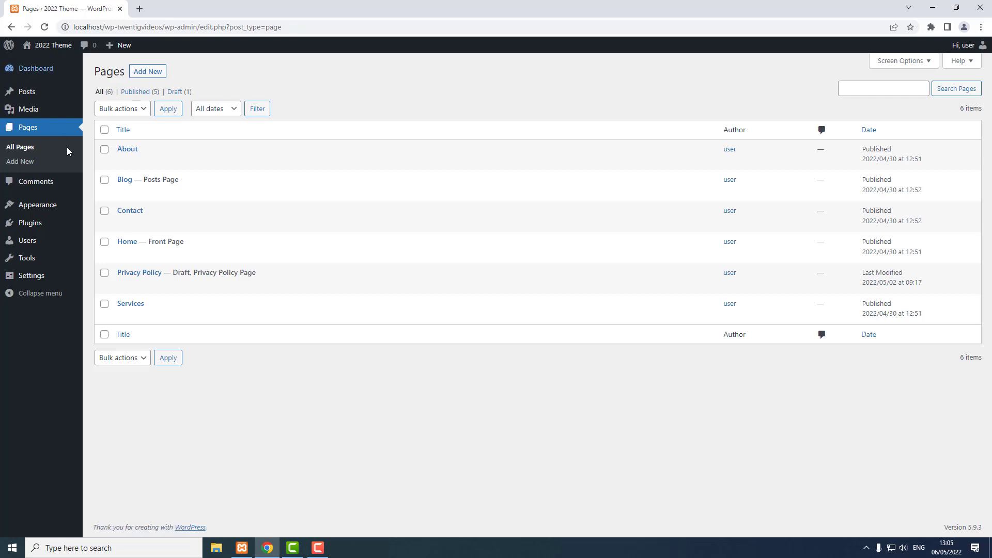
{"action": "mouse_move", "coordinate": [52, 205]}
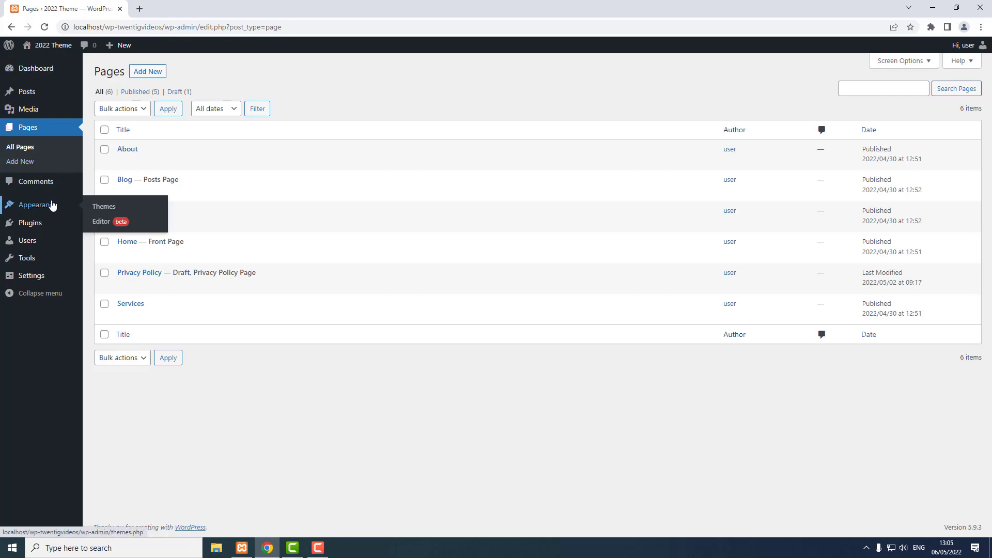
{"action": "left_click", "coordinate": [99, 222]}
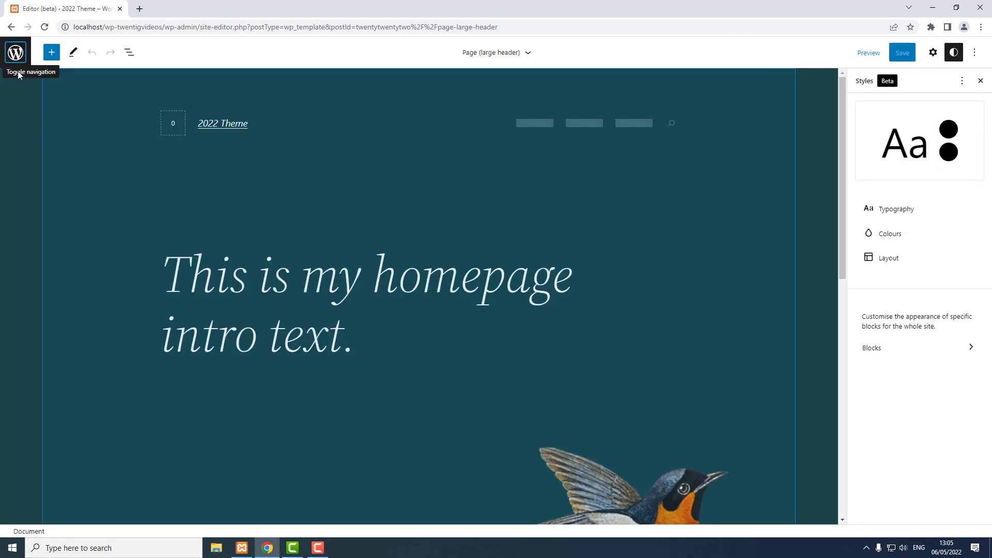
{"action": "left_click", "coordinate": [15, 53]}
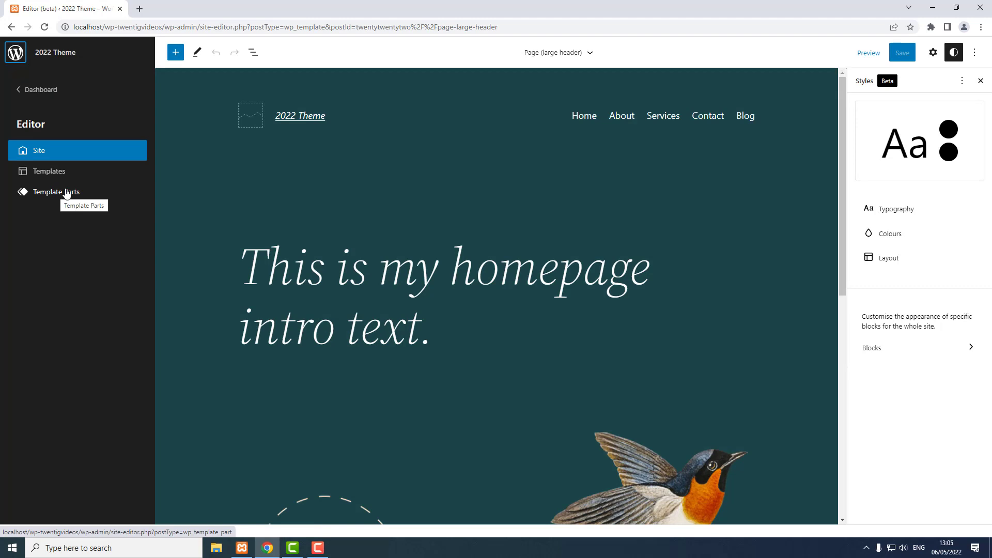
{"action": "left_click", "coordinate": [60, 175]}
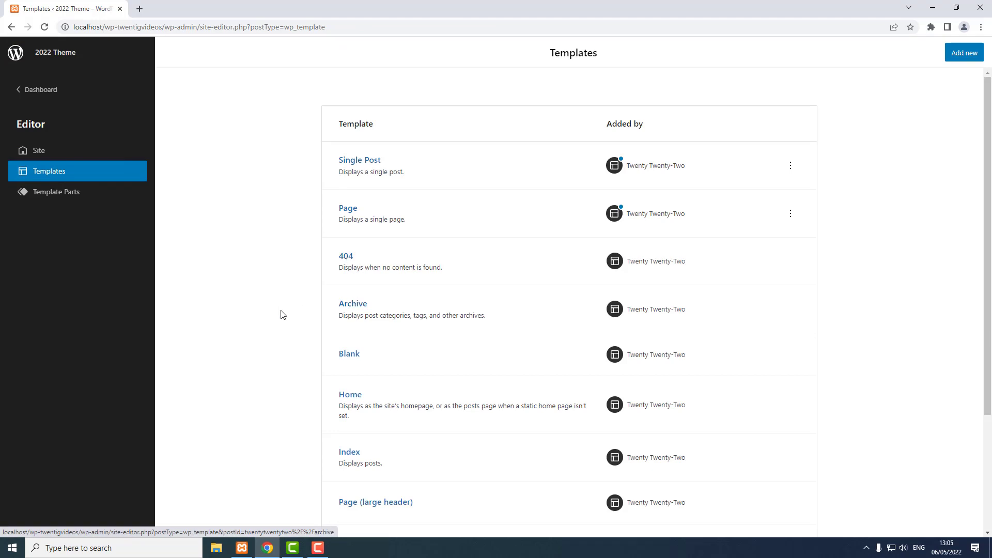
{"action": "scroll", "coordinate": [283, 315], "scroll_direction": "down", "scroll_amount": 3}
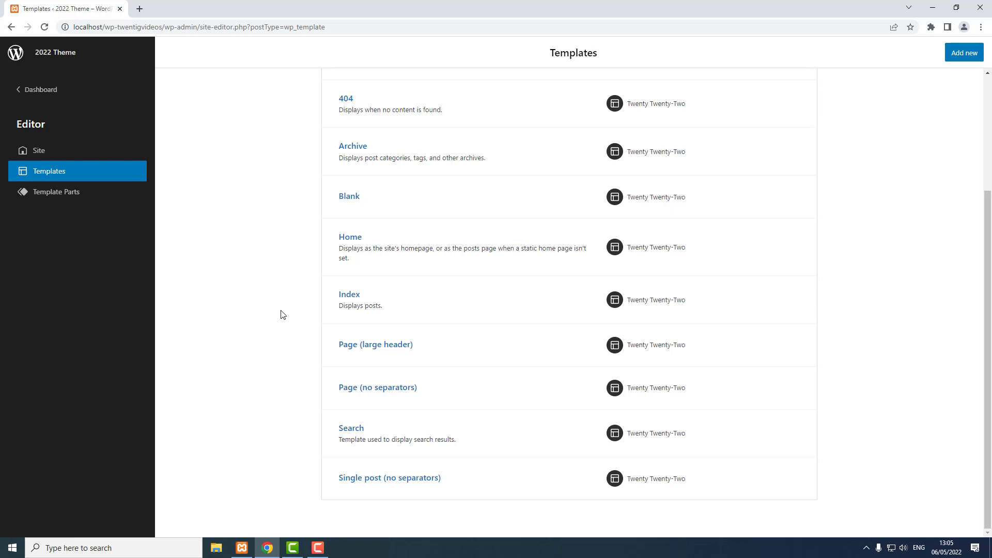
{"action": "scroll", "coordinate": [283, 315], "scroll_direction": "up", "scroll_amount": 3}
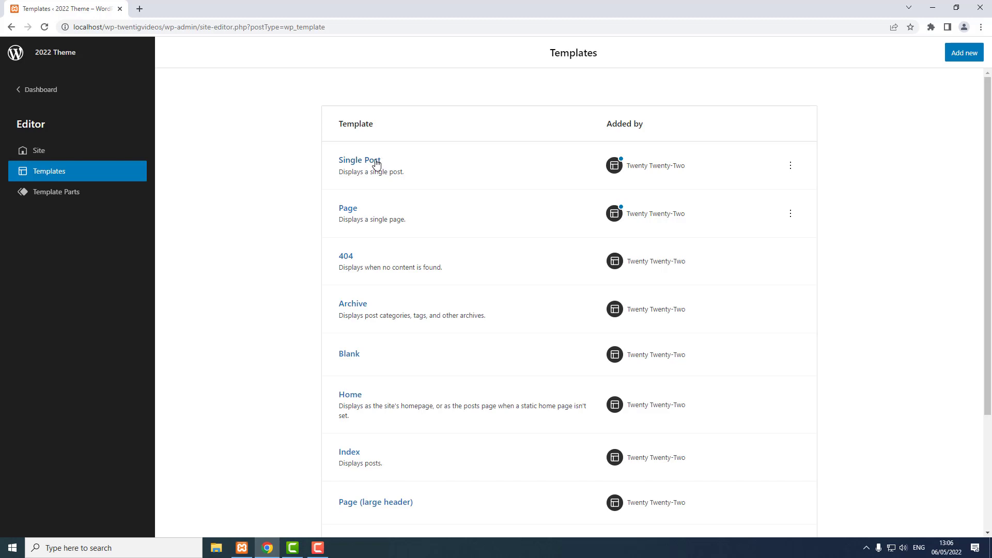
Open the Single Post template and check which menu its header Navigation block uses
{"action": "left_click", "coordinate": [375, 164]}
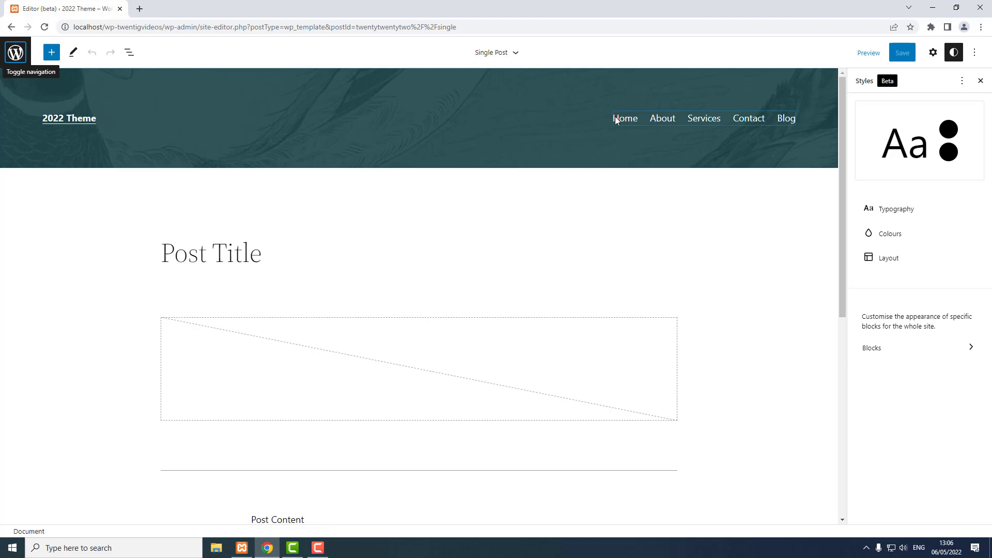
{"action": "left_click", "coordinate": [659, 118]}
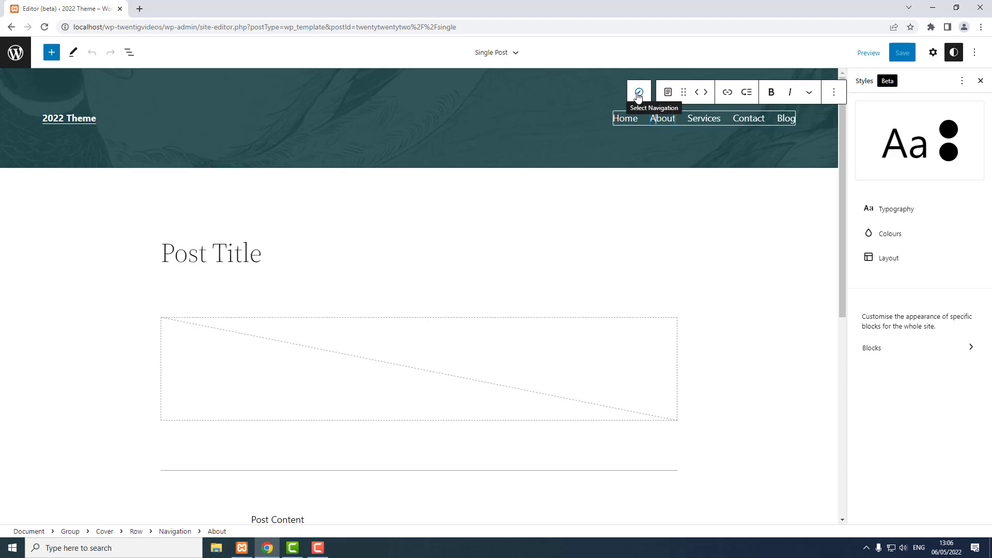
{"action": "left_click", "coordinate": [639, 94]}
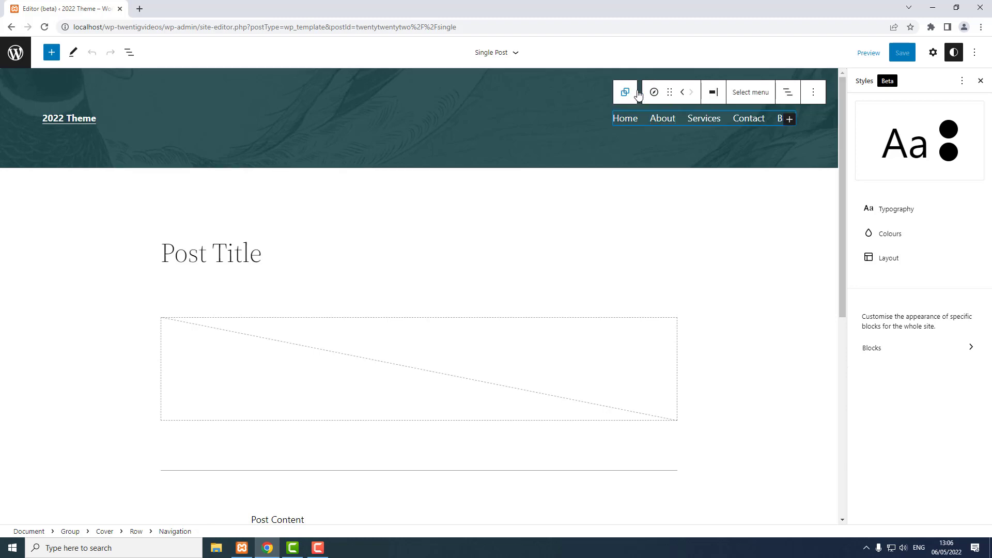
{"action": "left_click", "coordinate": [760, 93]}
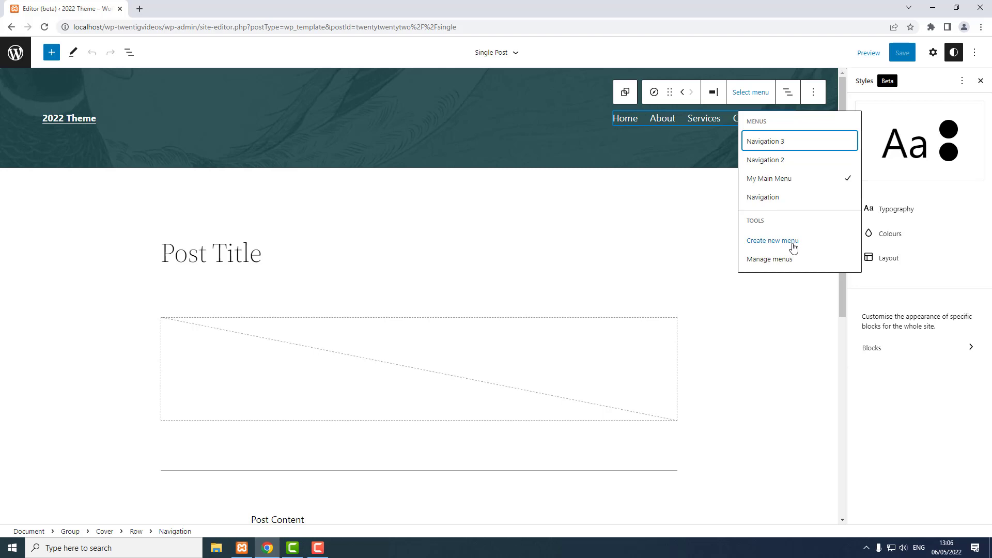
{"action": "left_click", "coordinate": [508, 102]}
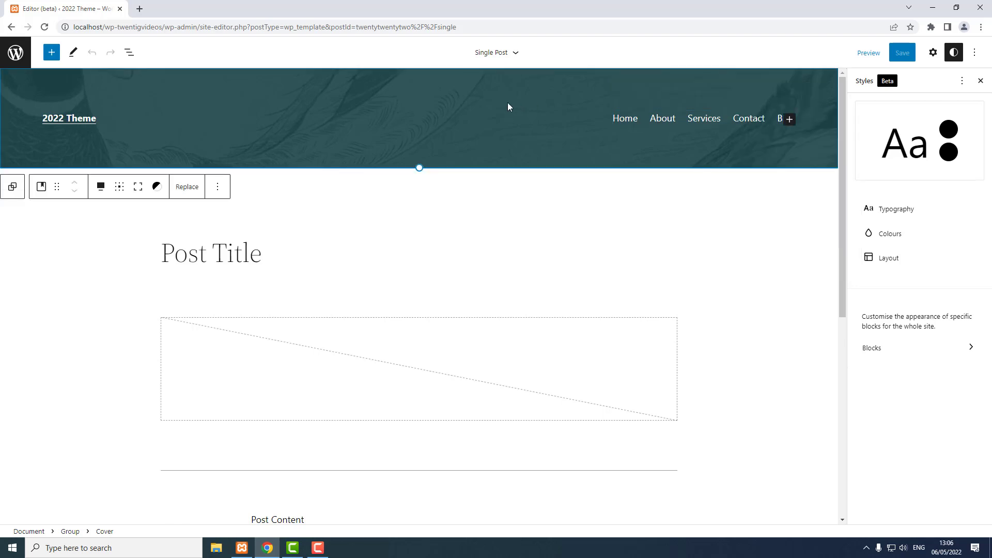
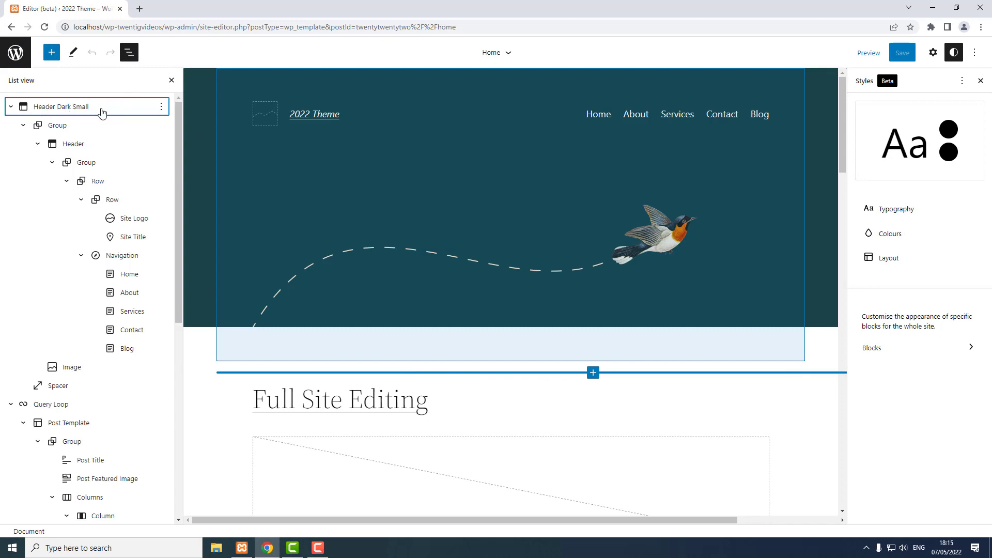
Open the Search template from the template list and examine the block structure of its header
{"action": "left_click", "coordinate": [16, 53]}
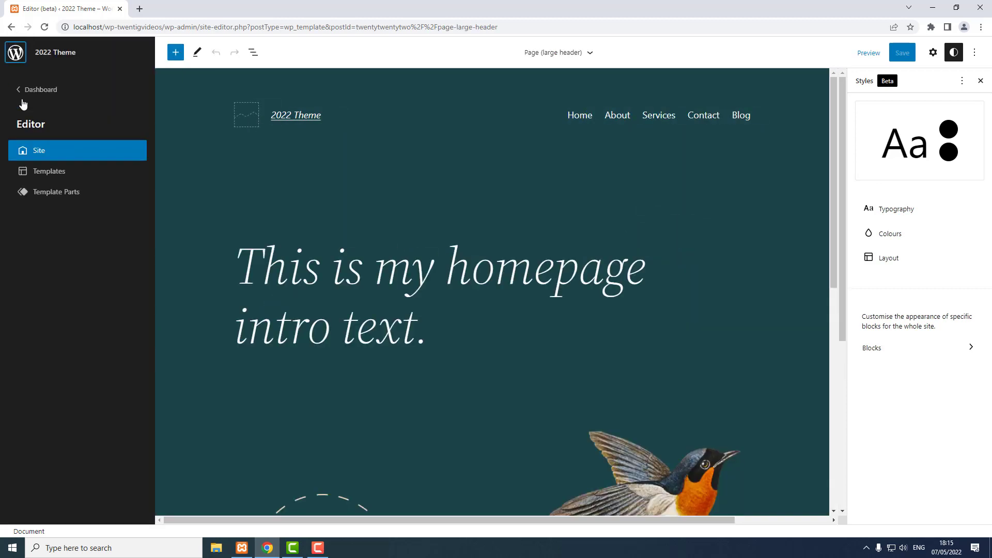
{"action": "left_click", "coordinate": [36, 171]}
{"action": "scroll", "coordinate": [257, 343], "scroll_direction": "down", "scroll_amount": 3}
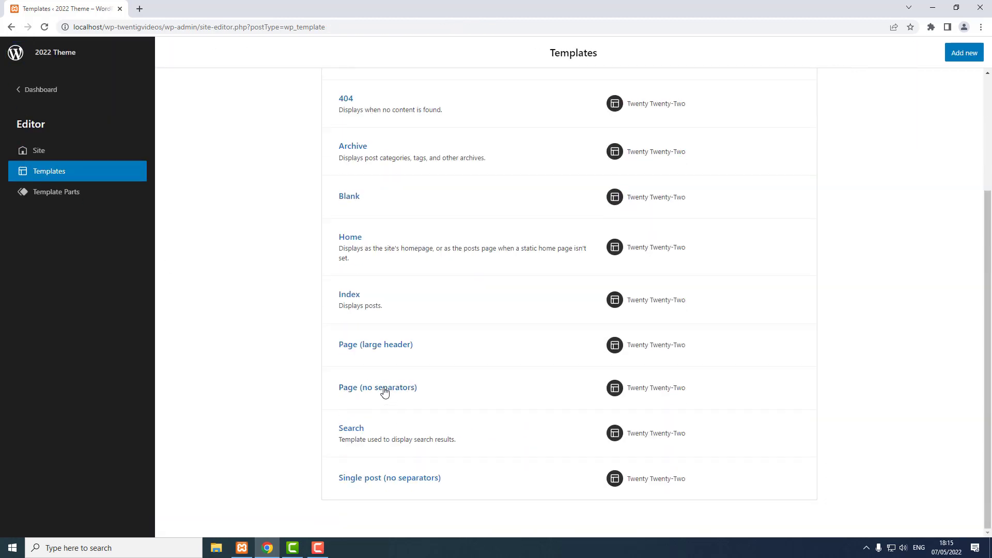
{"action": "left_click", "coordinate": [353, 432]}
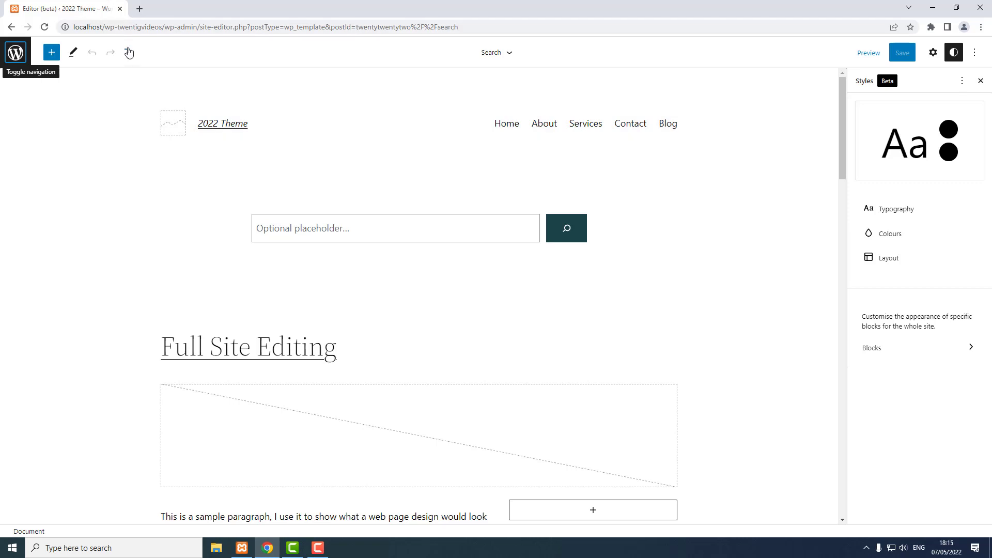
{"action": "left_click", "coordinate": [129, 54]}
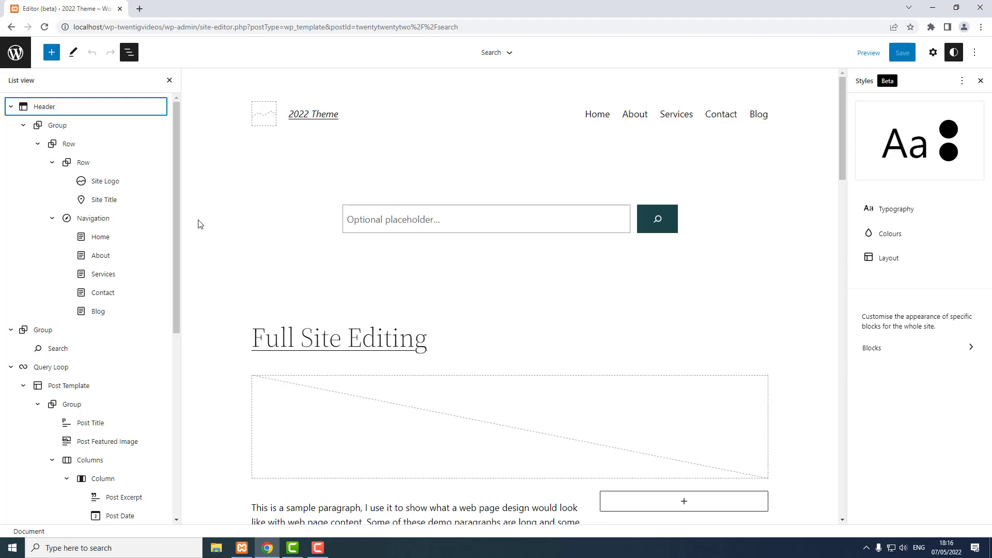
View the list of template parts and return to the list of templates
{"action": "left_click", "coordinate": [12, 53]}
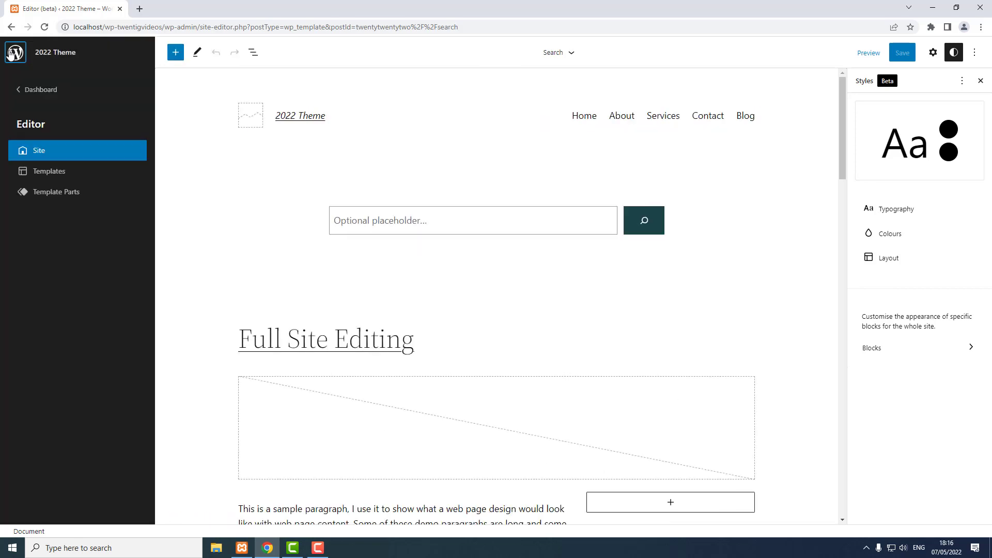
{"action": "left_click", "coordinate": [46, 192]}
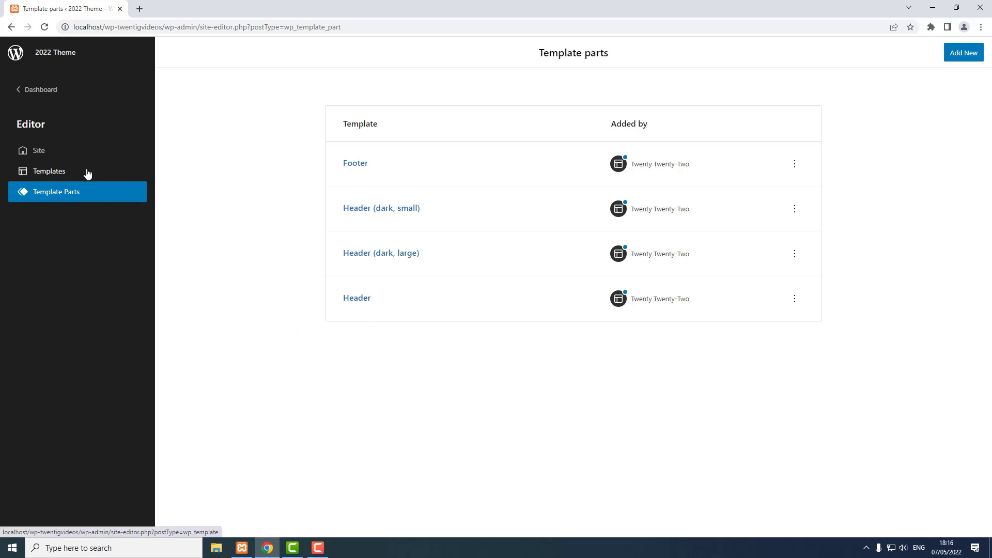
{"action": "left_click", "coordinate": [58, 174]}
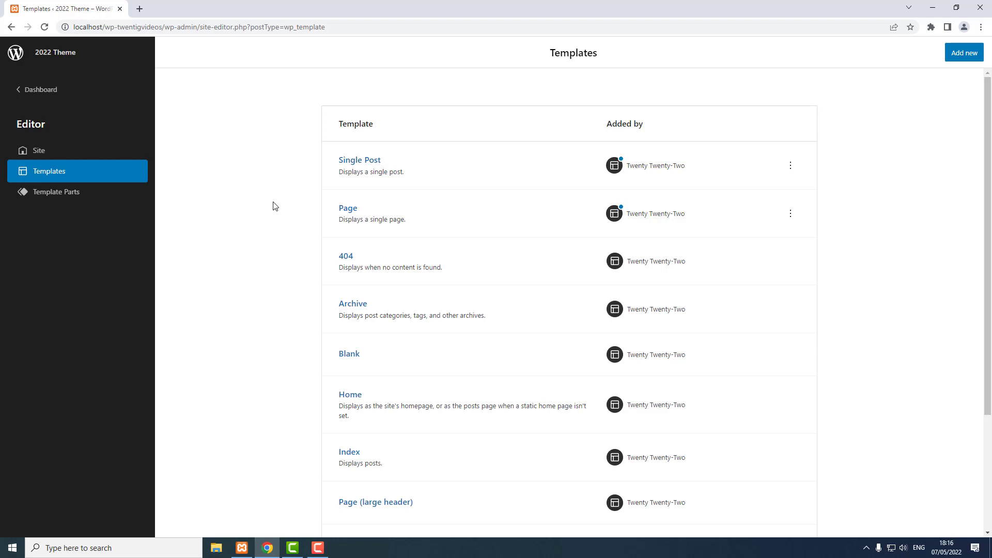
Open the Single Post template and examine the block structure of its header
{"action": "left_click", "coordinate": [357, 161]}
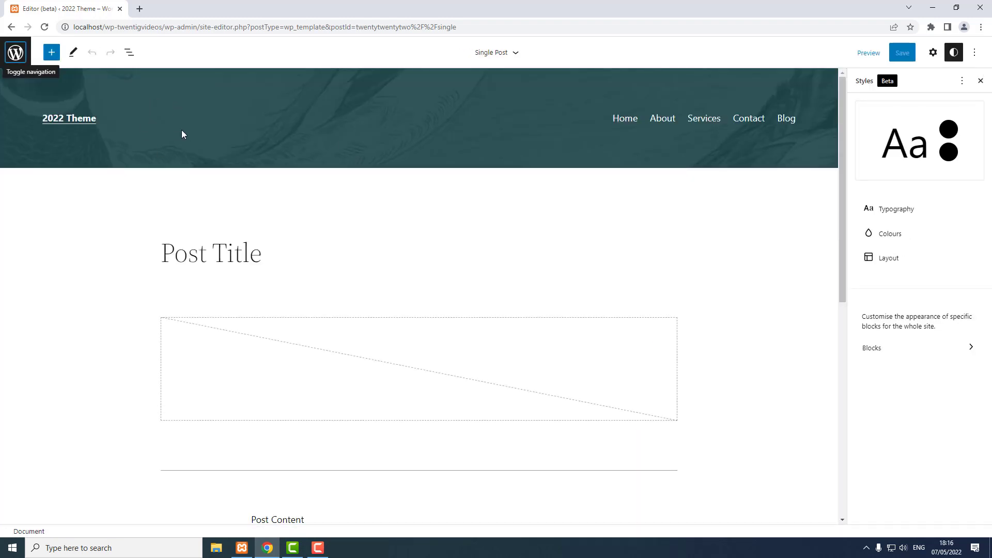
{"action": "left_click", "coordinate": [128, 53]}
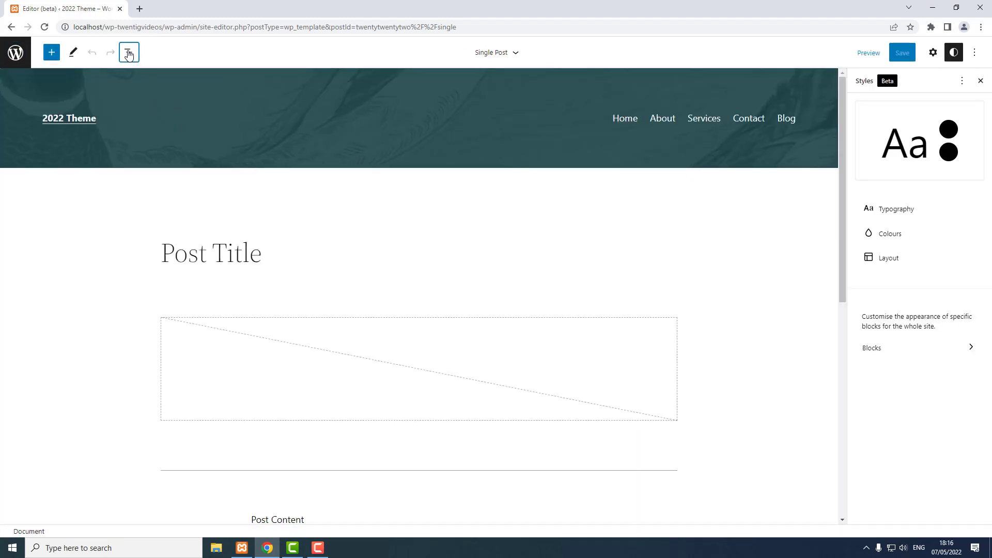
{"action": "left_click", "coordinate": [68, 109]}
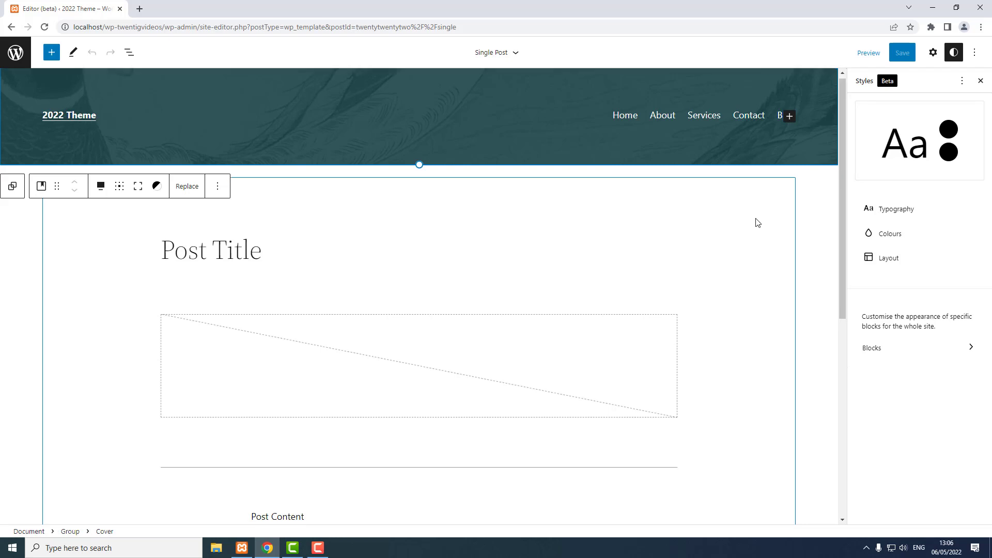
Insert a Previous post block directly after the Post Content block in the Single Post template
{"action": "scroll", "coordinate": [758, 223], "scroll_direction": "down", "scroll_amount": 5}
{"action": "scroll", "coordinate": [758, 224], "scroll_direction": "up", "scroll_amount": 3}
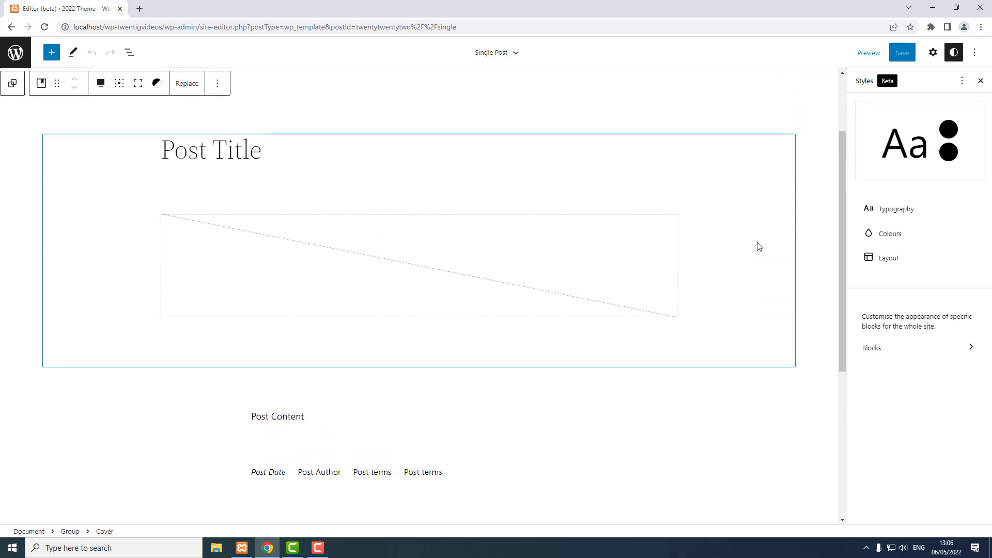
{"action": "left_click", "coordinate": [288, 419]}
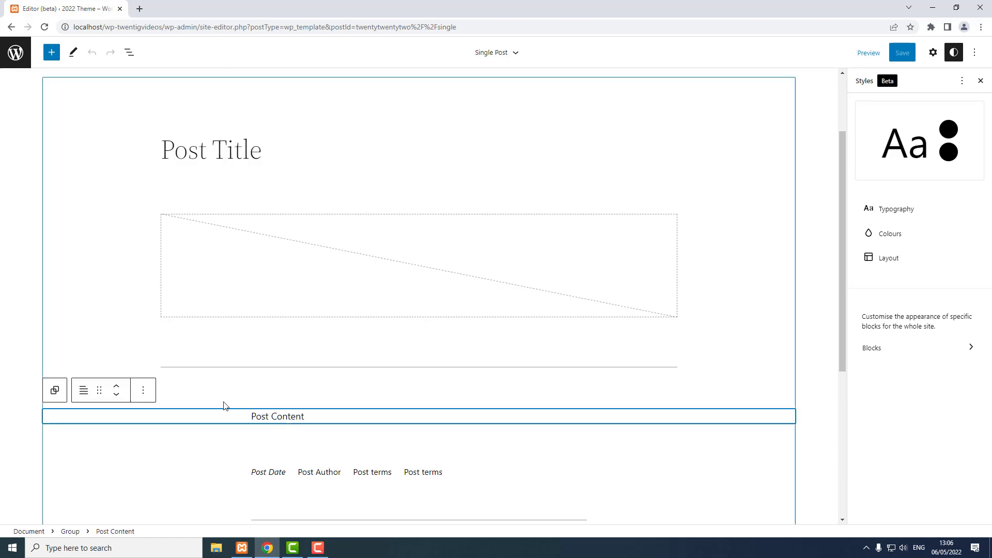
{"action": "left_click", "coordinate": [143, 392]}
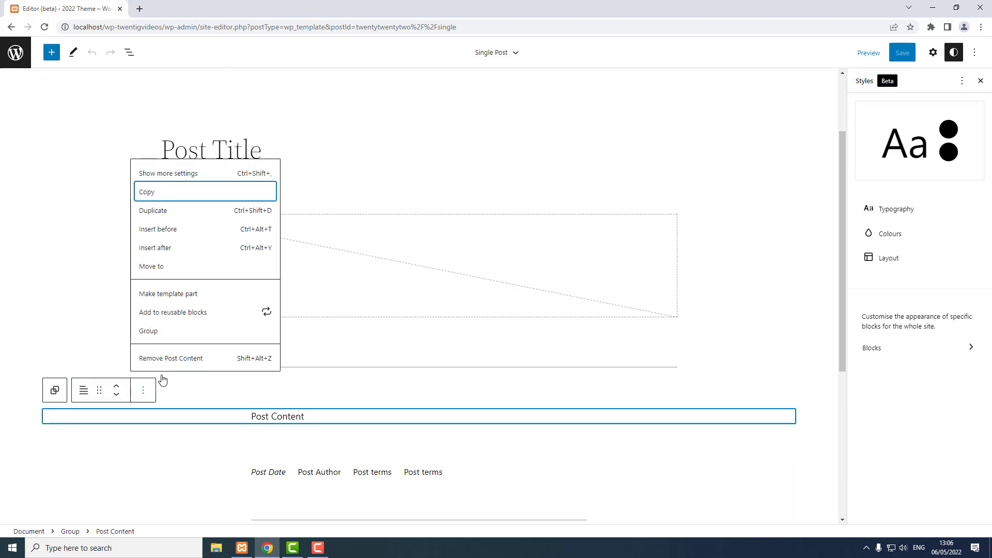
{"action": "left_click", "coordinate": [156, 249]}
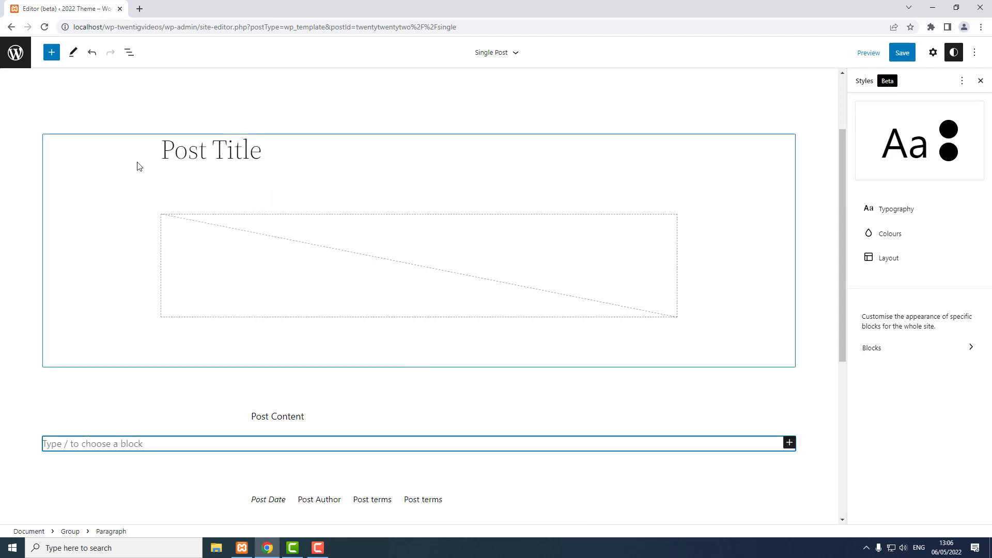
{"action": "left_click", "coordinate": [52, 54]}
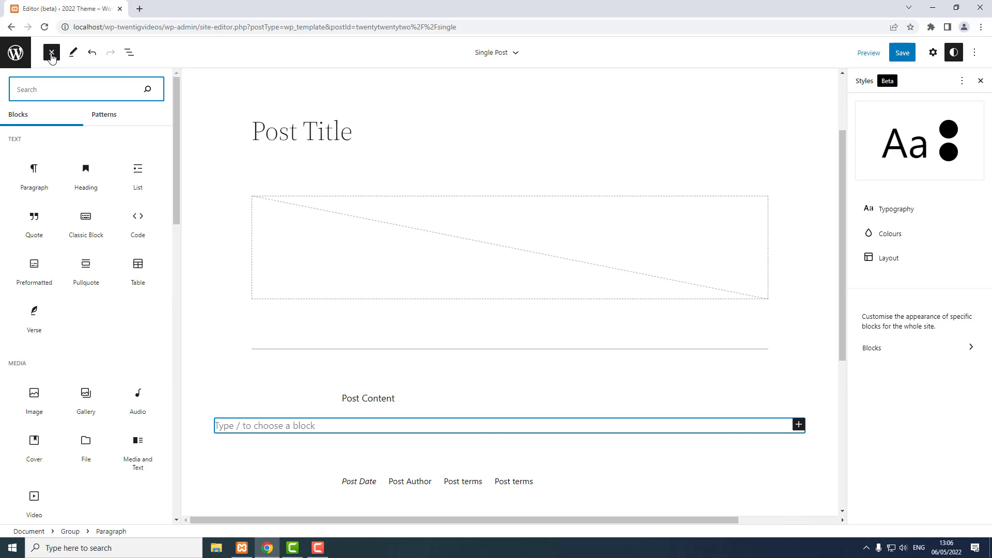
{"action": "scroll", "coordinate": [138, 355], "scroll_direction": "down", "scroll_amount": 8}
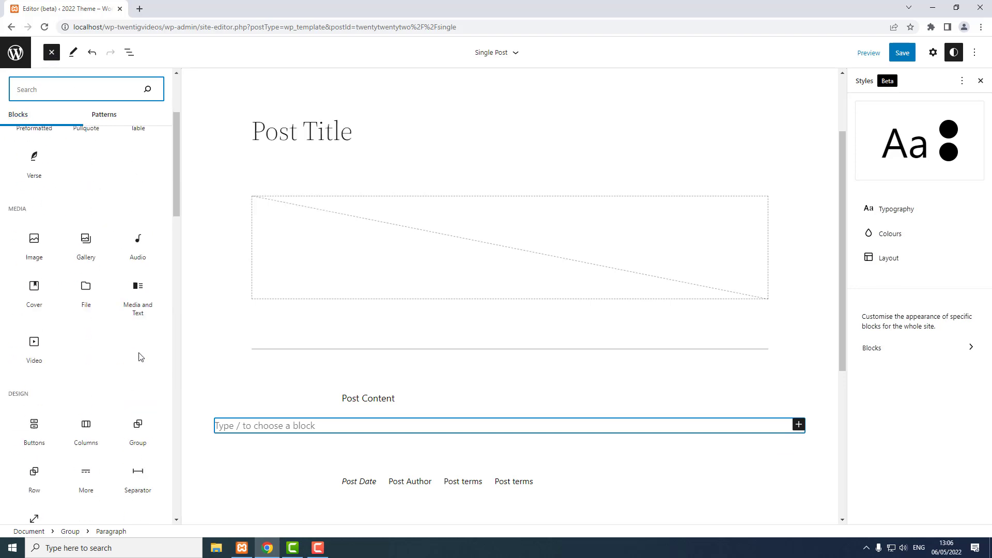
{"action": "scroll", "coordinate": [139, 360], "scroll_direction": "down", "scroll_amount": 5}
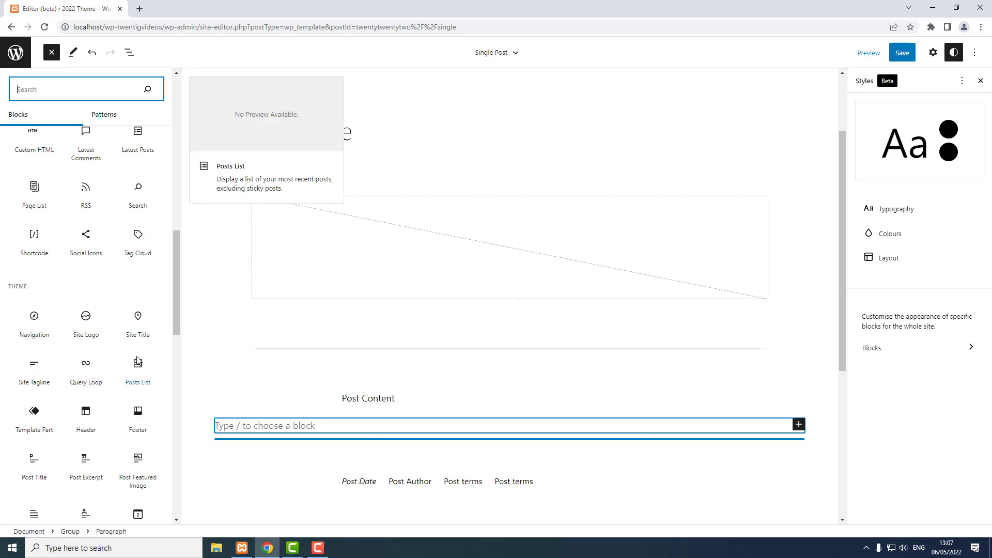
{"action": "scroll", "coordinate": [138, 360], "scroll_direction": "down", "scroll_amount": 3}
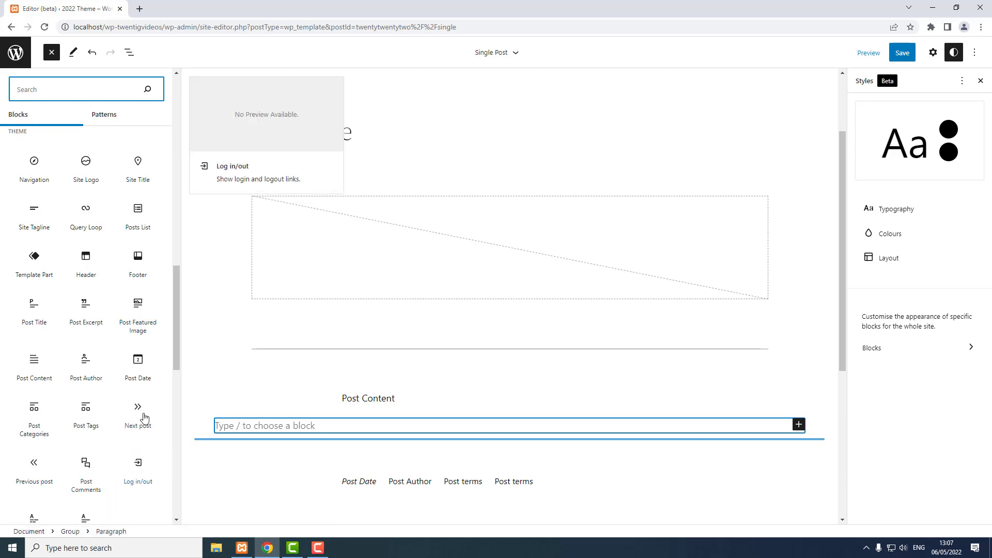
{"action": "left_click", "coordinate": [32, 464]}
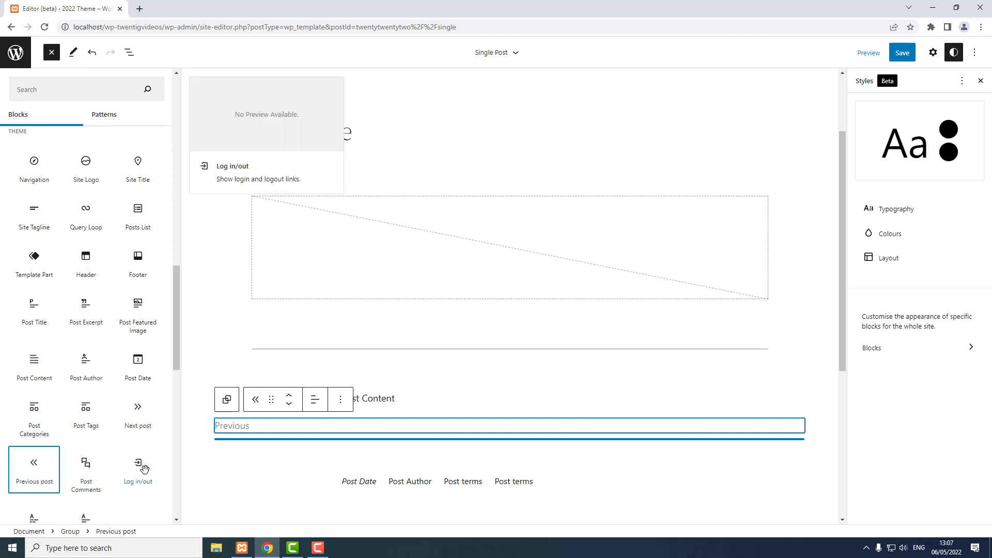
Insert a Next post block directly after the Previous post block
{"action": "left_click_drag", "start_coordinate": [138, 466], "coordinate": [333, 399]}
{"action": "key", "text": "Escape"}
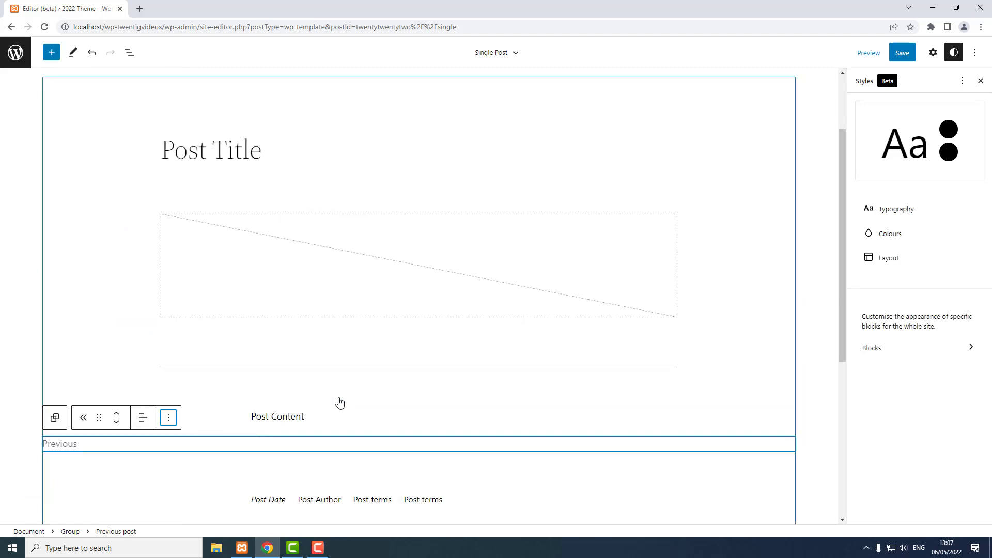
{"action": "left_click", "coordinate": [168, 419]}
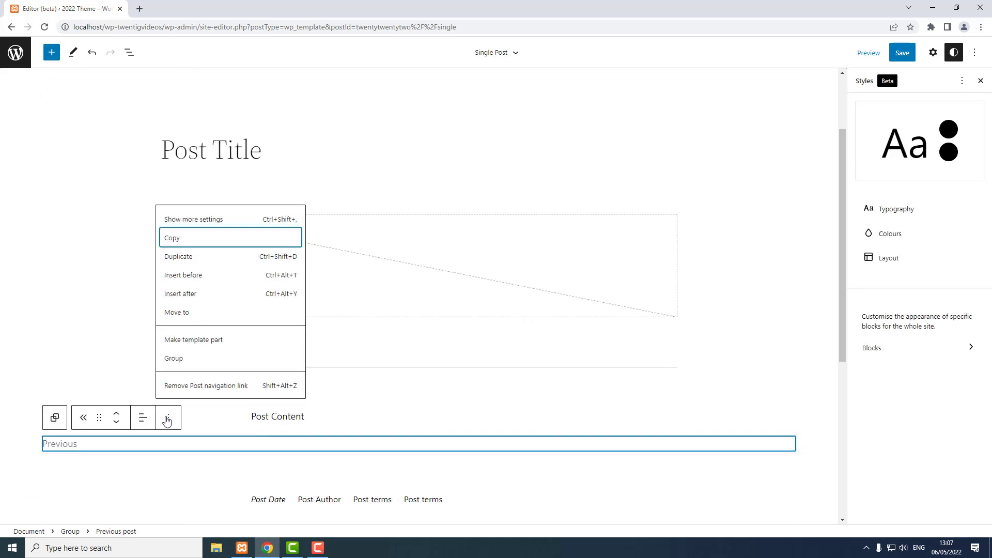
{"action": "left_click", "coordinate": [188, 295]}
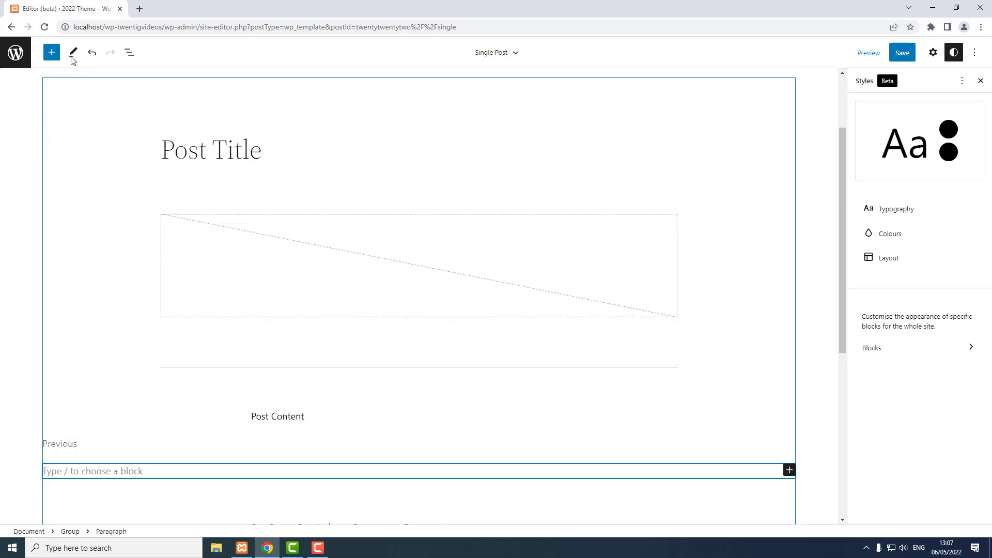
{"action": "left_click", "coordinate": [49, 53]}
{"action": "scroll", "coordinate": [114, 346], "scroll_direction": "down", "scroll_amount": 6}
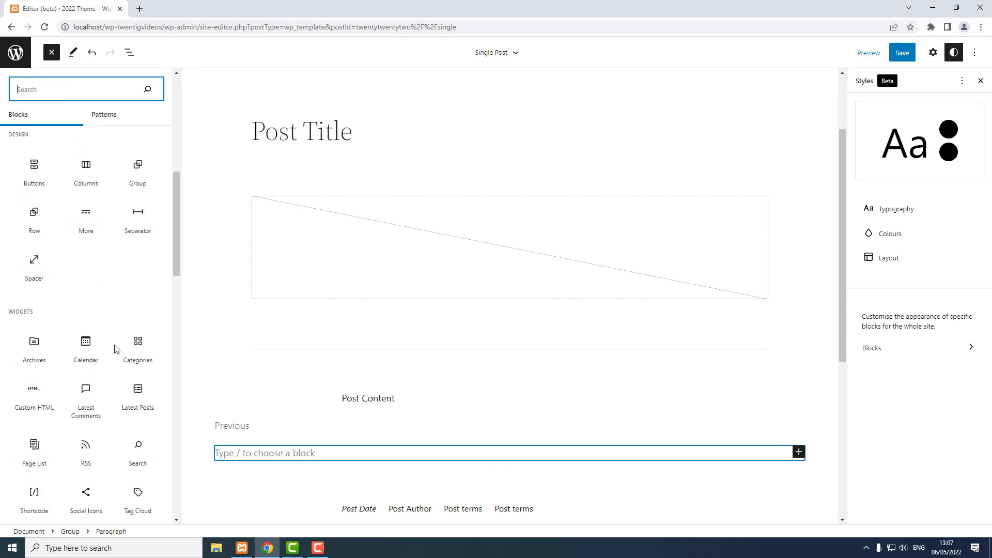
{"action": "scroll", "coordinate": [114, 349], "scroll_direction": "down", "scroll_amount": 6}
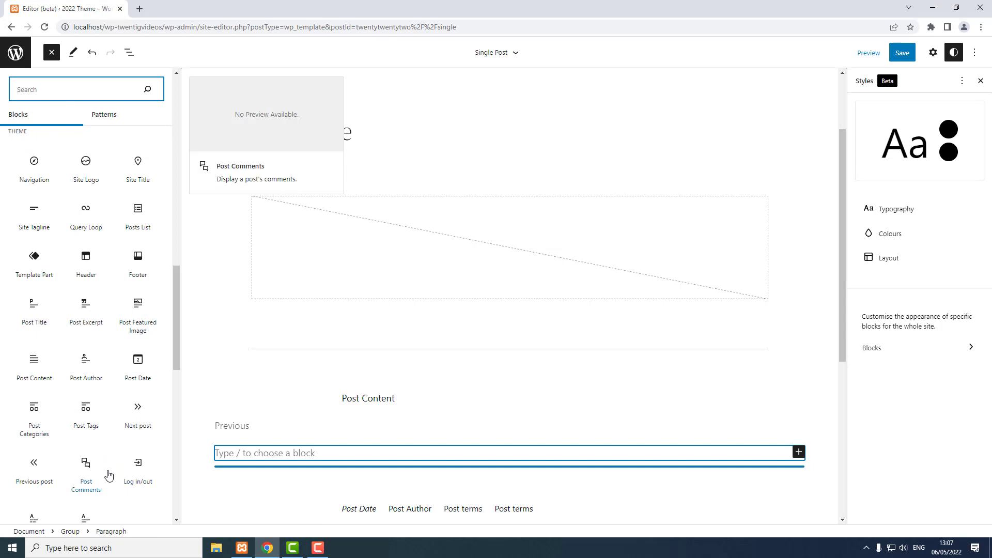
{"action": "left_click", "coordinate": [141, 412]}
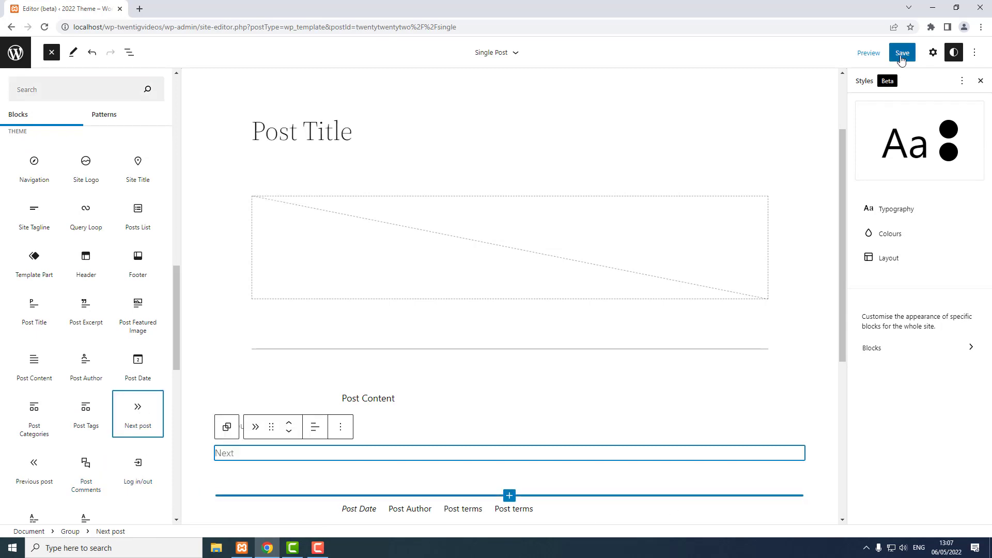
Save the Single Post template changes and visit the live site from the dashboard
{"action": "left_click", "coordinate": [901, 60]}
{"action": "left_click", "coordinate": [918, 54]}
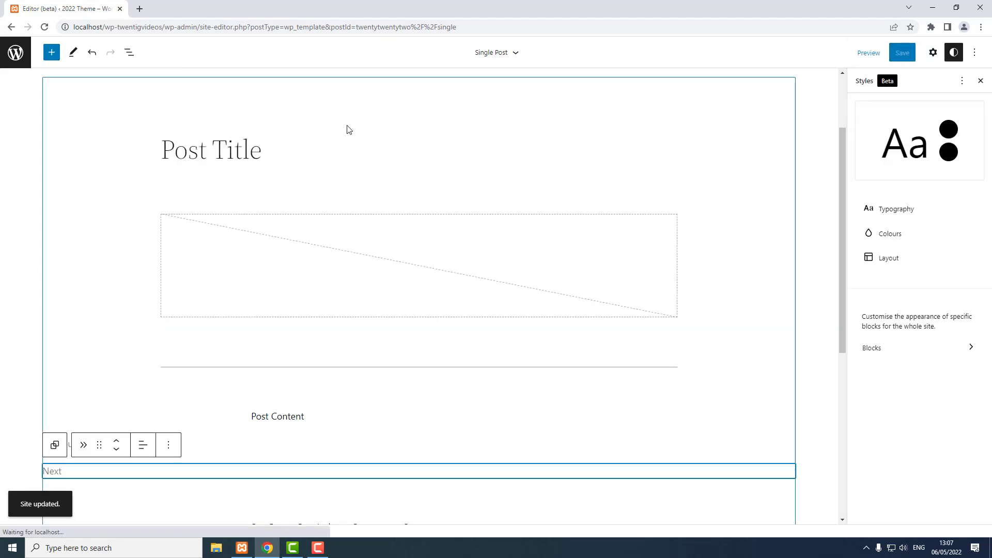
{"action": "left_click", "coordinate": [9, 53]}
{"action": "left_click", "coordinate": [41, 90]}
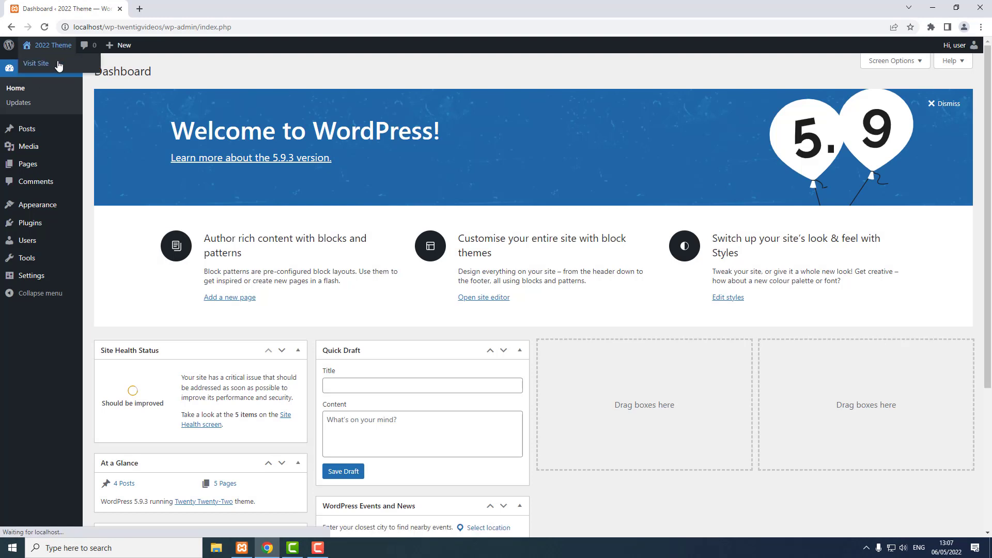
{"action": "left_click", "coordinate": [41, 67]}
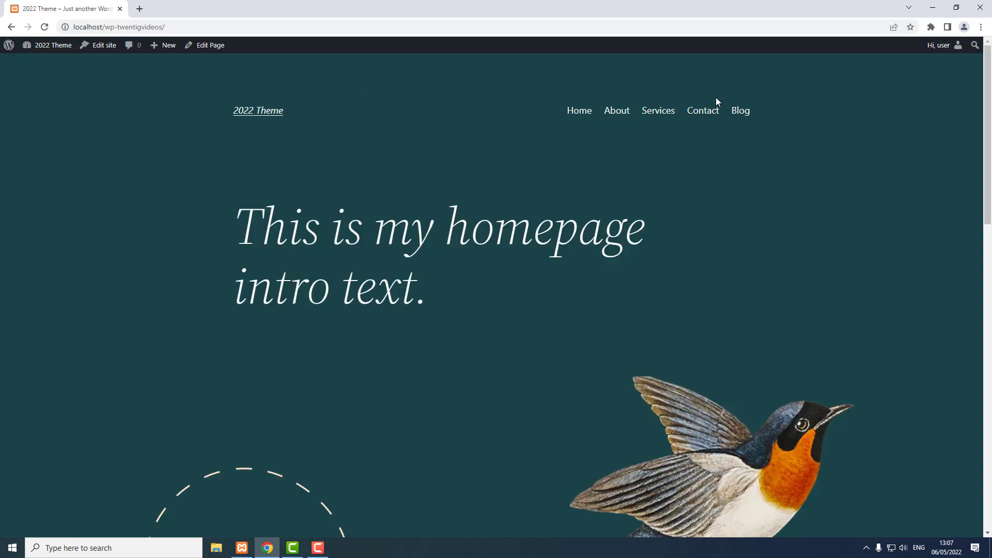
Open the Full Site Editing post from the Blog page and follow its Previous link to check the post navigation
{"action": "left_click", "coordinate": [748, 118]}
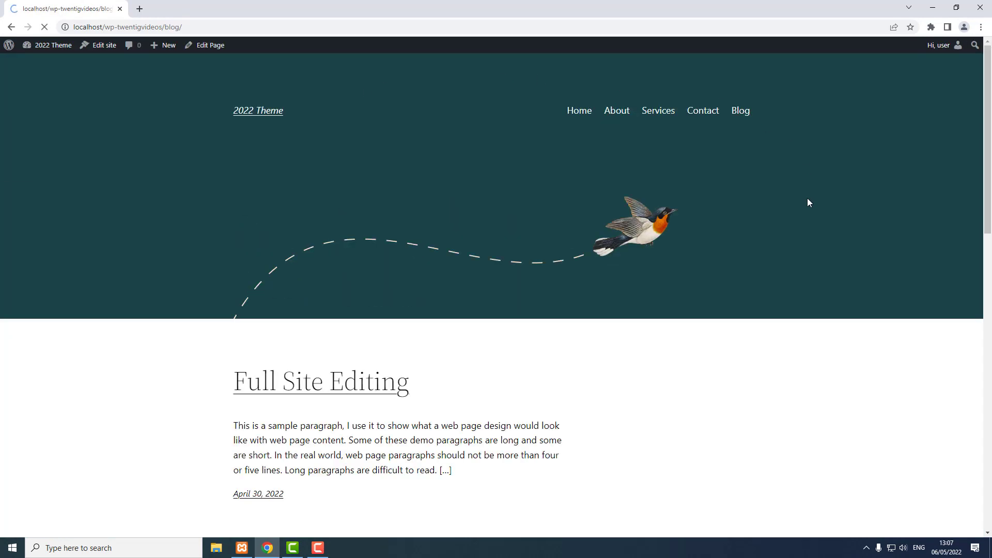
{"action": "left_click", "coordinate": [377, 381]}
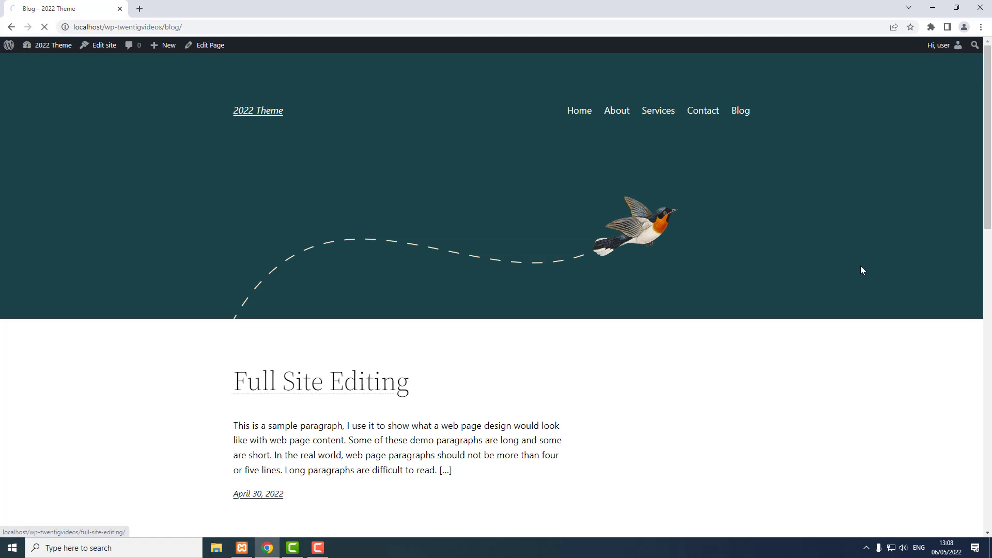
{"action": "scroll", "coordinate": [861, 268], "scroll_direction": "down", "scroll_amount": 10}
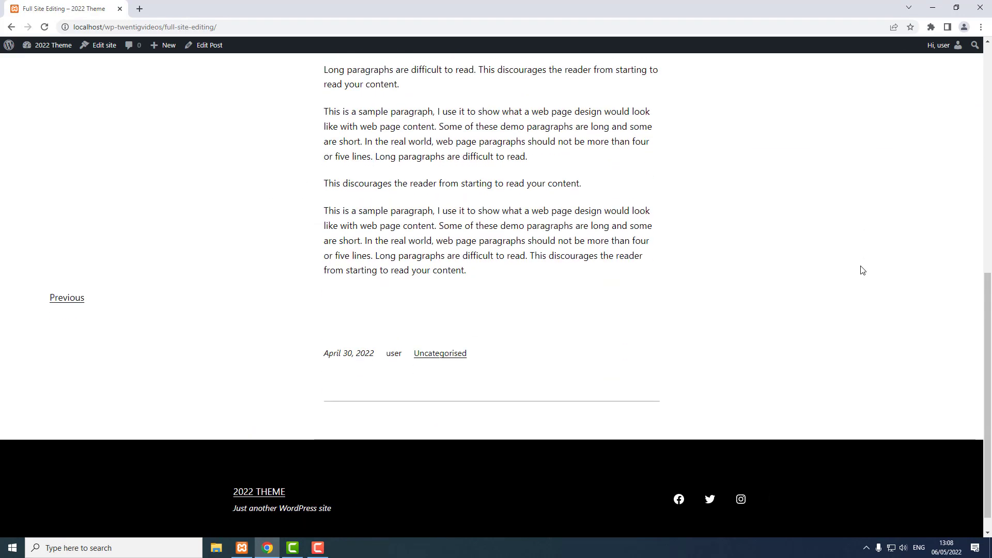
{"action": "left_click", "coordinate": [65, 301]}
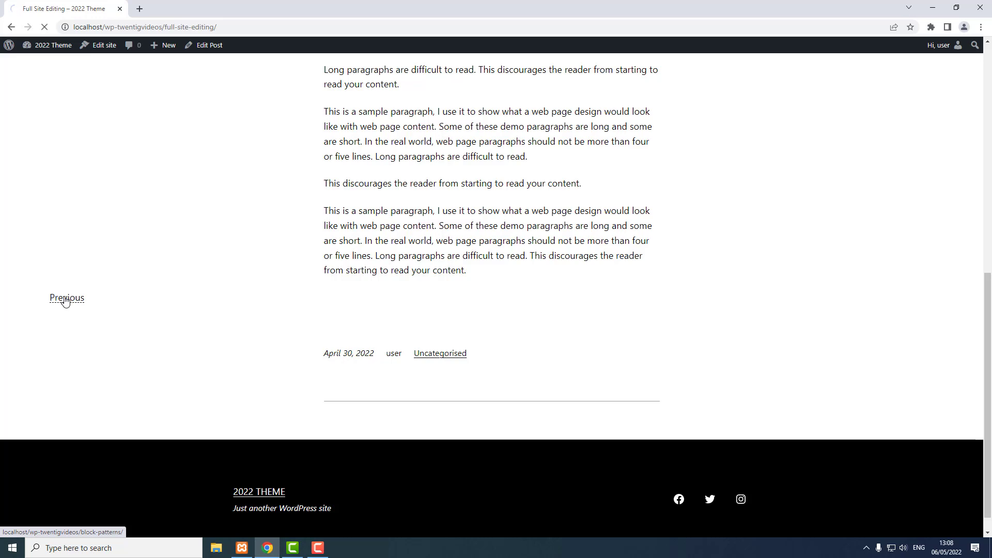
{"action": "scroll", "coordinate": [516, 437], "scroll_direction": "down", "scroll_amount": 10}
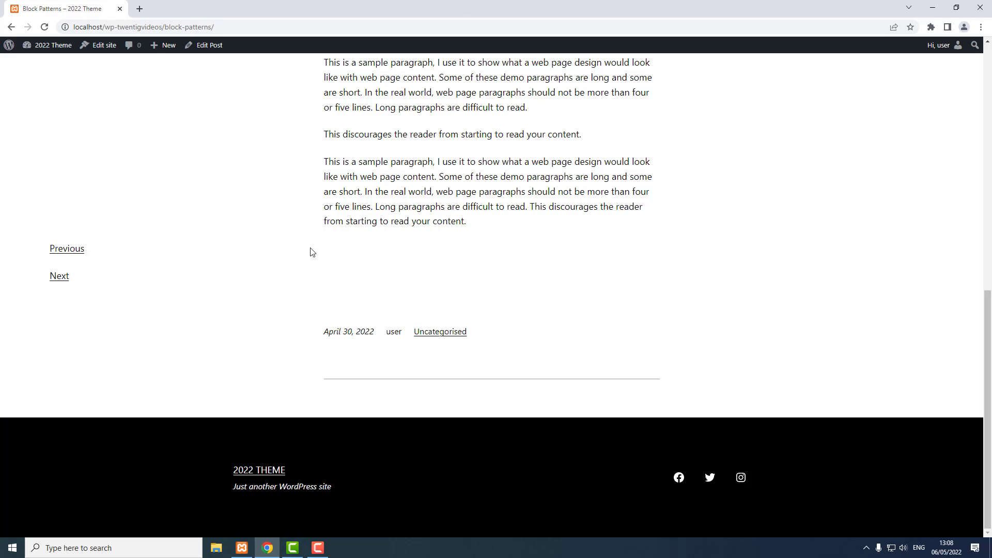
{"action": "scroll", "coordinate": [314, 252], "scroll_direction": "up", "scroll_amount": 3}
{"action": "scroll", "coordinate": [314, 252], "scroll_direction": "up", "scroll_amount": 3}
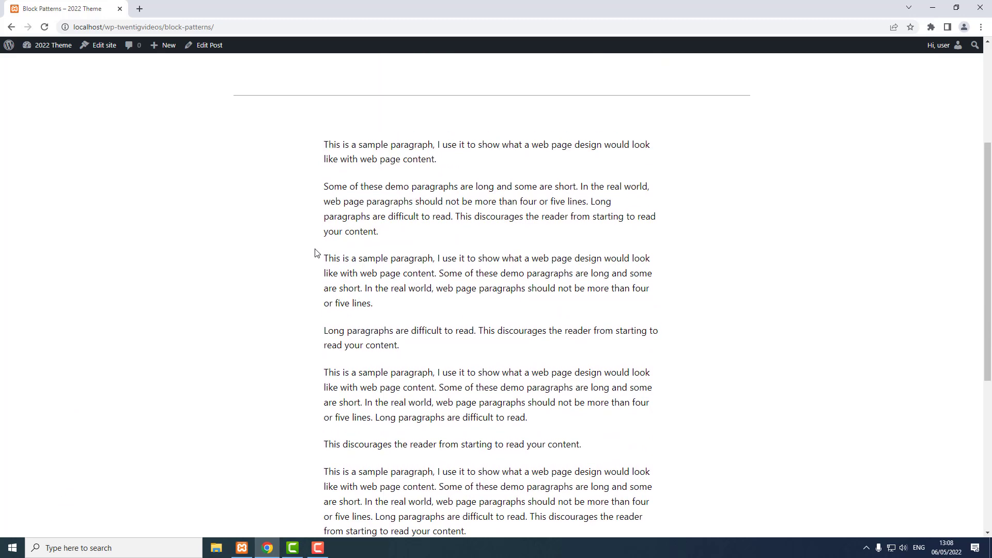
Open the Single Post template in the Site Editor and look over its layout down to the post comments
{"action": "left_click", "coordinate": [105, 50]}
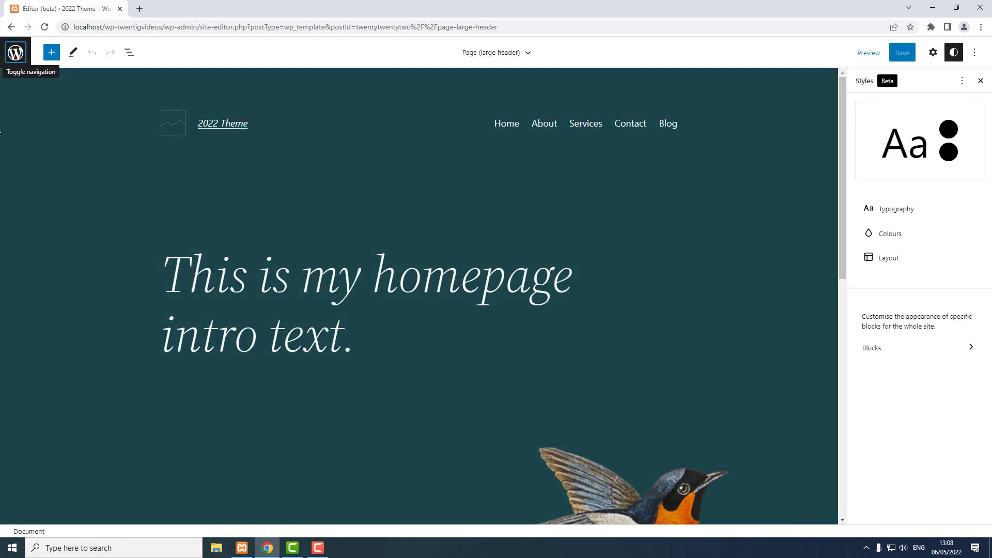
{"action": "left_click", "coordinate": [15, 52]}
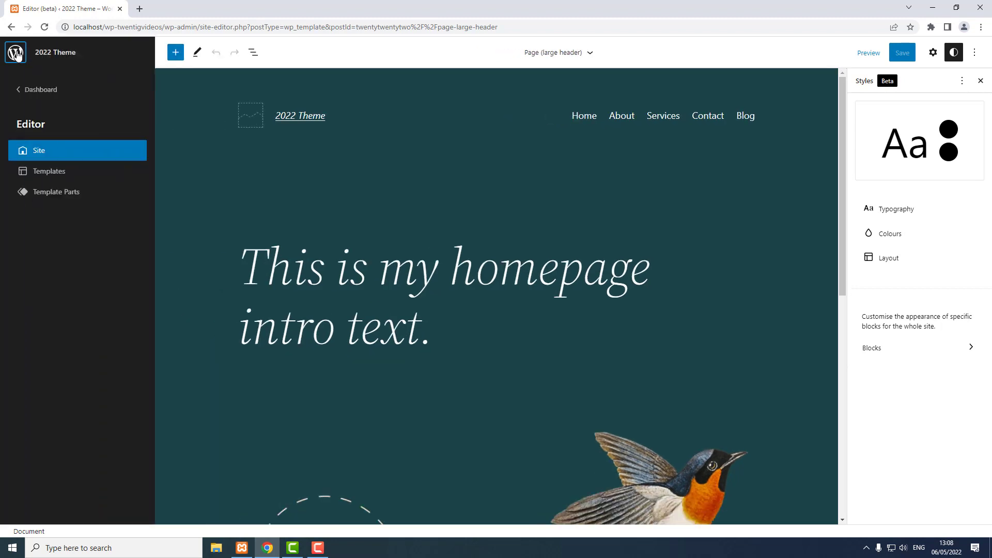
{"action": "left_click", "coordinate": [23, 171]}
{"action": "left_click", "coordinate": [368, 161]}
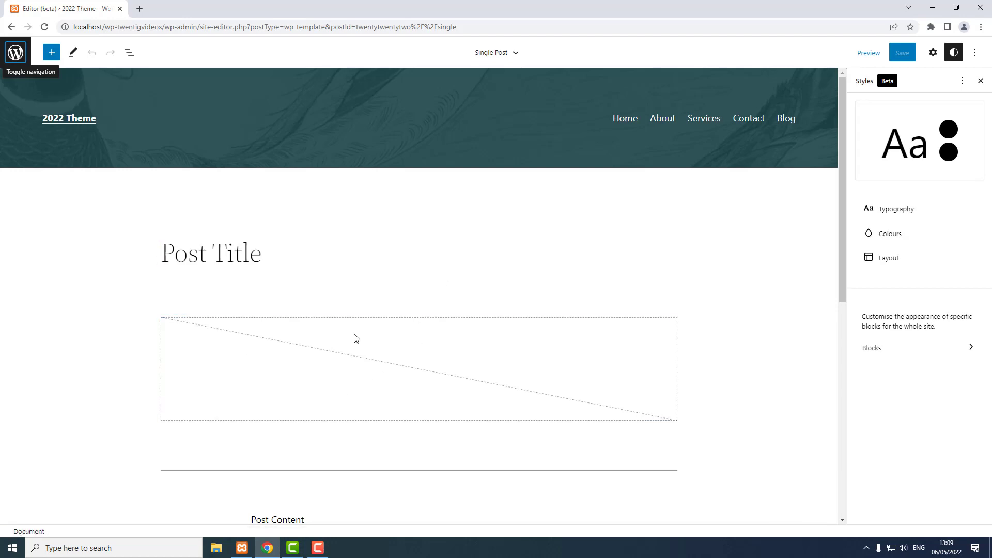
{"action": "scroll", "coordinate": [796, 340], "scroll_direction": "down", "scroll_amount": 6}
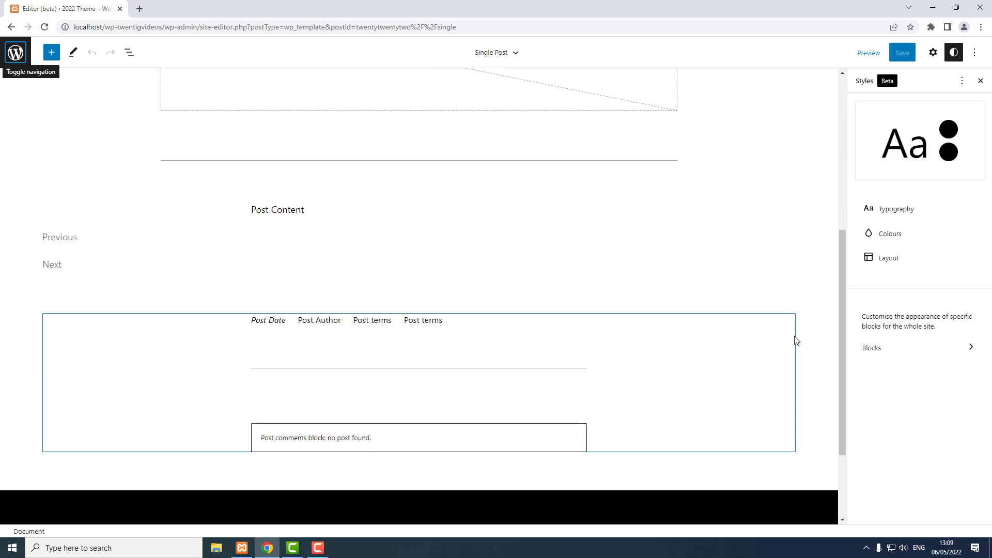
{"action": "scroll", "coordinate": [796, 340], "scroll_direction": "up", "scroll_amount": 6}
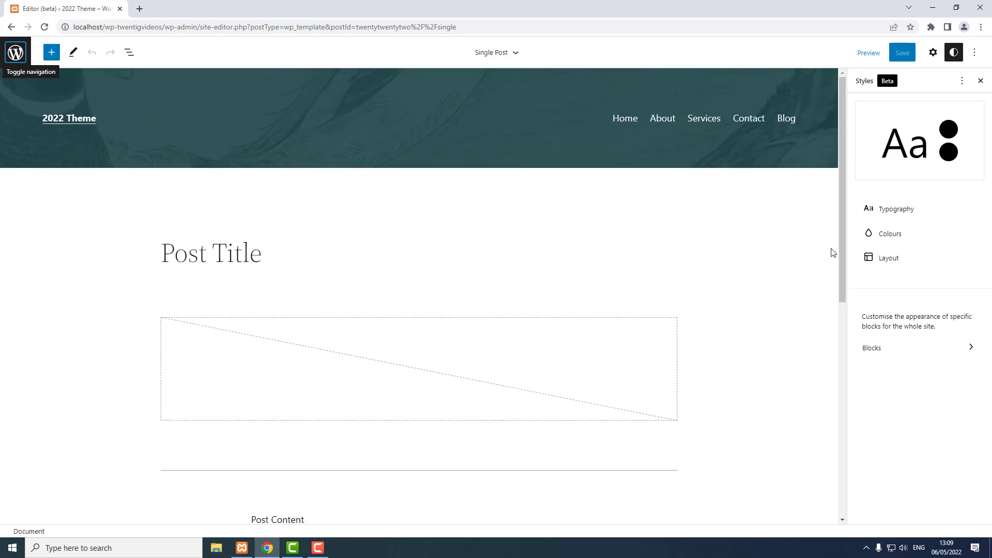
Inspect the site-wide style settings of the Button block, including its background colour options, without changing them
{"action": "left_click", "coordinate": [955, 53]}
{"action": "left_click", "coordinate": [954, 53]}
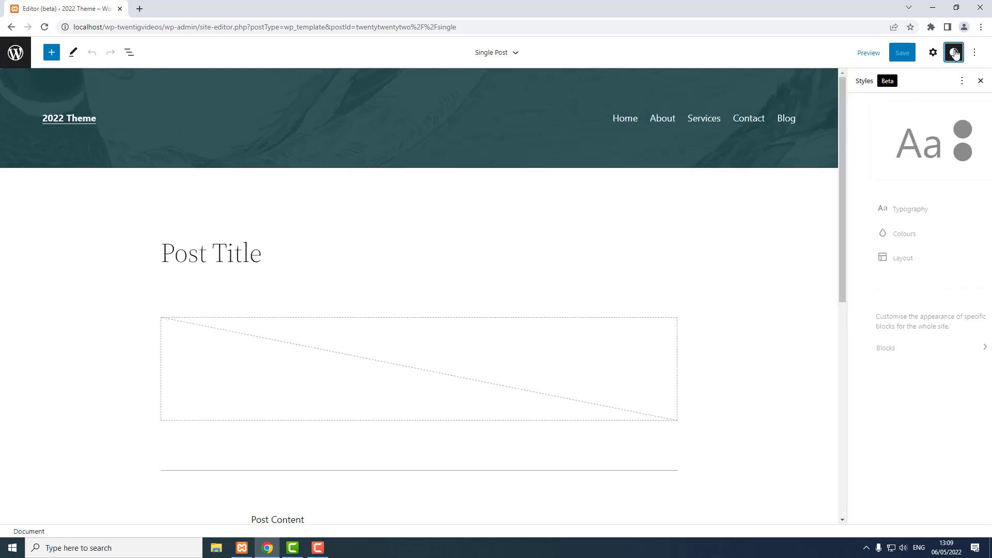
{"action": "left_click", "coordinate": [872, 348]}
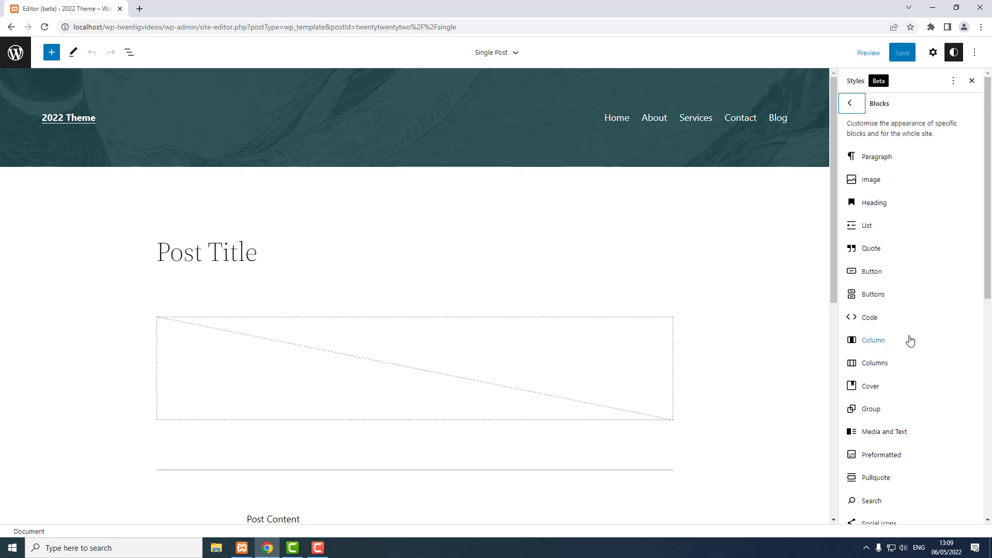
{"action": "left_click", "coordinate": [874, 273]}
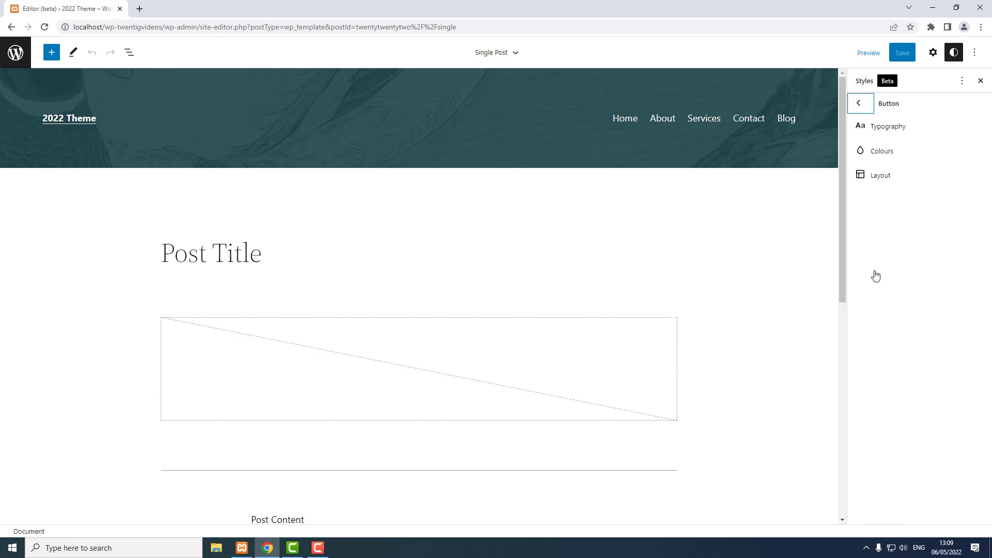
{"action": "left_click", "coordinate": [872, 158]}
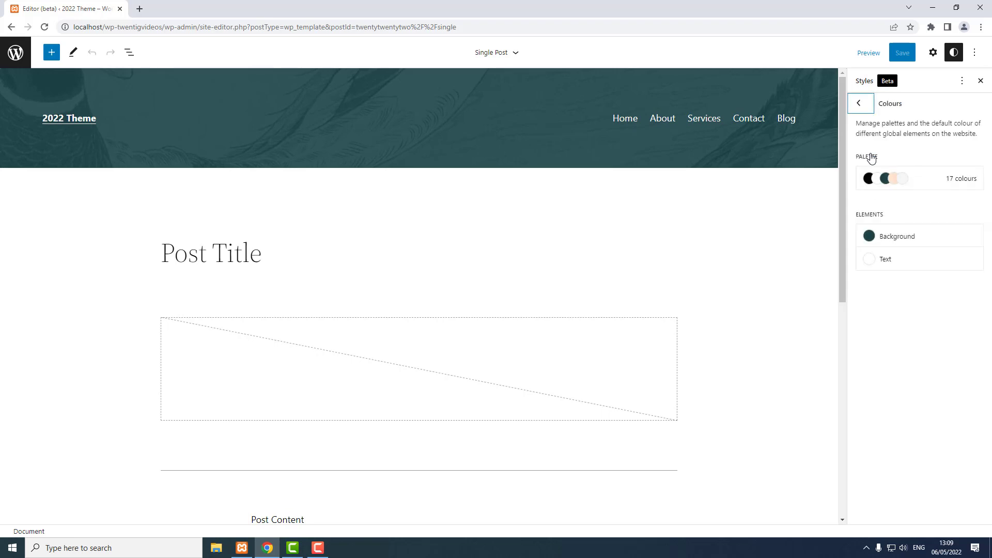
{"action": "left_click", "coordinate": [869, 238]}
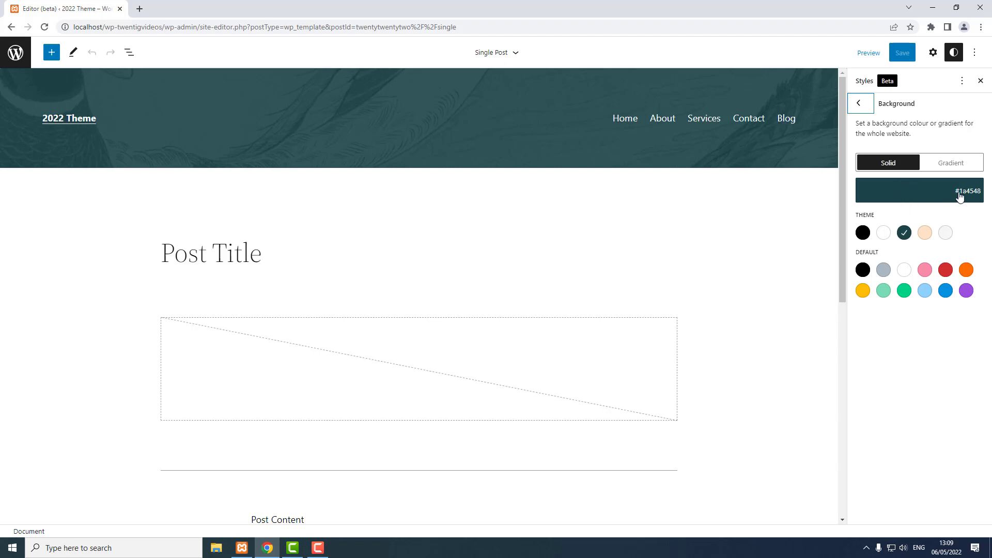
{"action": "left_click", "coordinate": [859, 104]}
{"action": "left_click", "coordinate": [861, 106]}
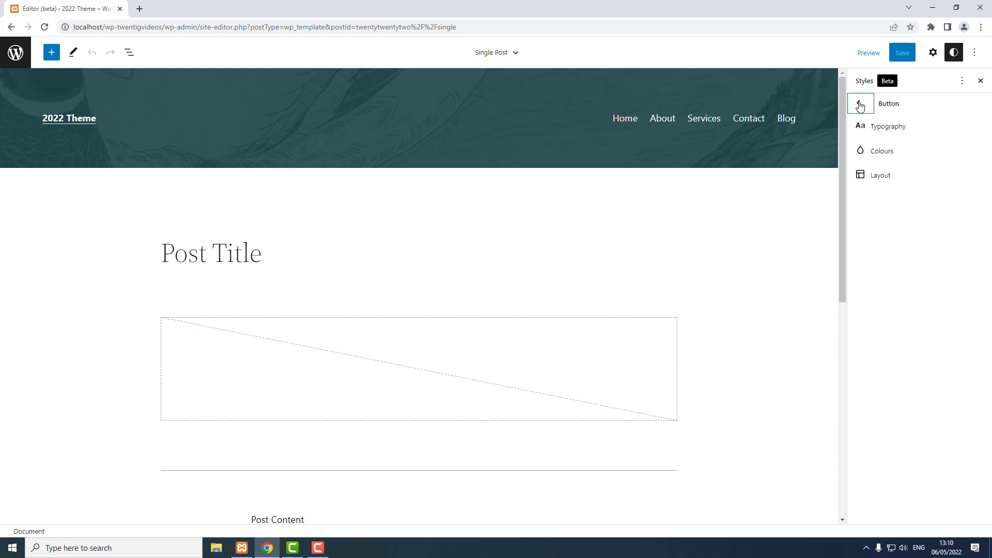
Return to the list of blocks in the site-wide styles and browse all the blocks that can be styled
{"action": "left_click", "coordinate": [861, 106]}
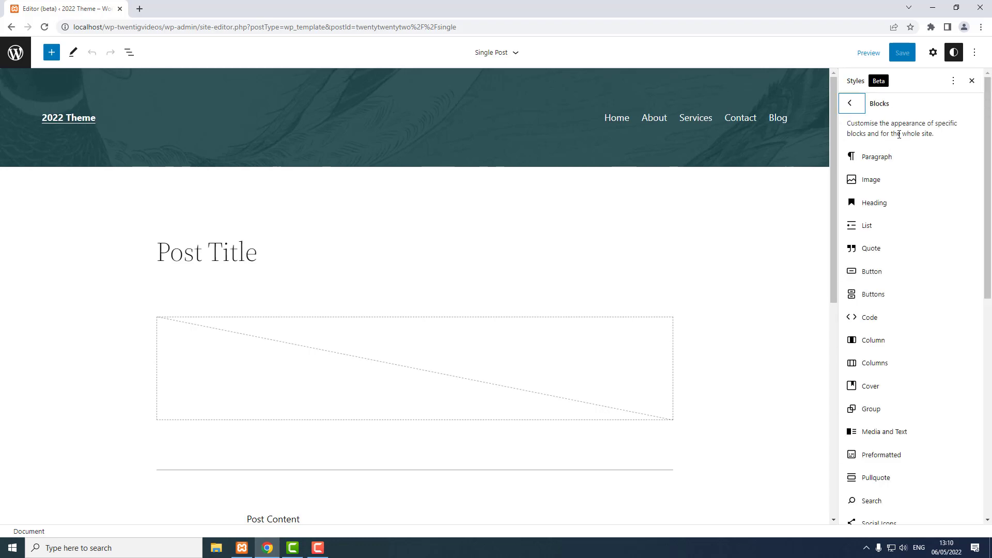
{"action": "scroll", "coordinate": [887, 383], "scroll_direction": "down", "scroll_amount": 1}
{"action": "scroll", "coordinate": [888, 383], "scroll_direction": "down", "scroll_amount": 6}
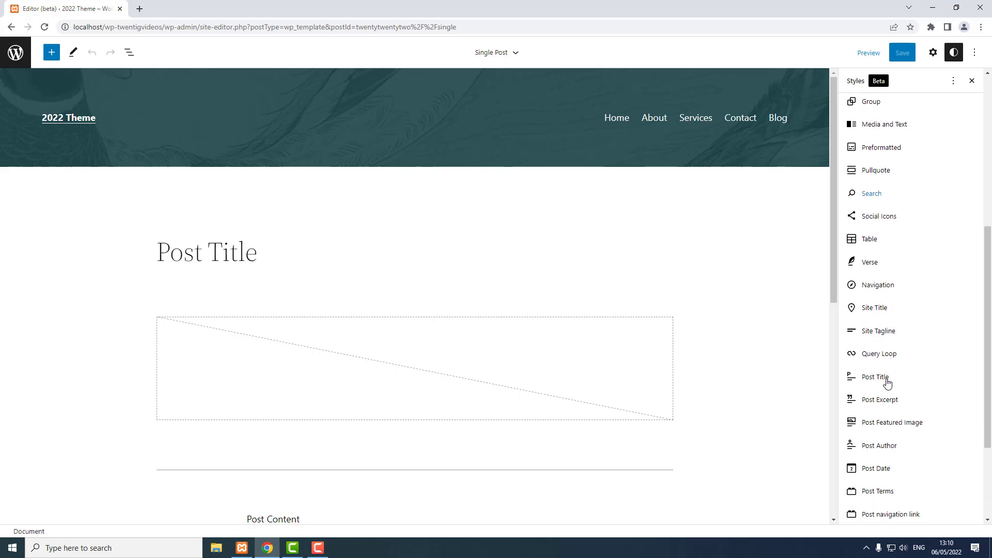
{"action": "scroll", "coordinate": [907, 370], "scroll_direction": "down", "scroll_amount": 2}
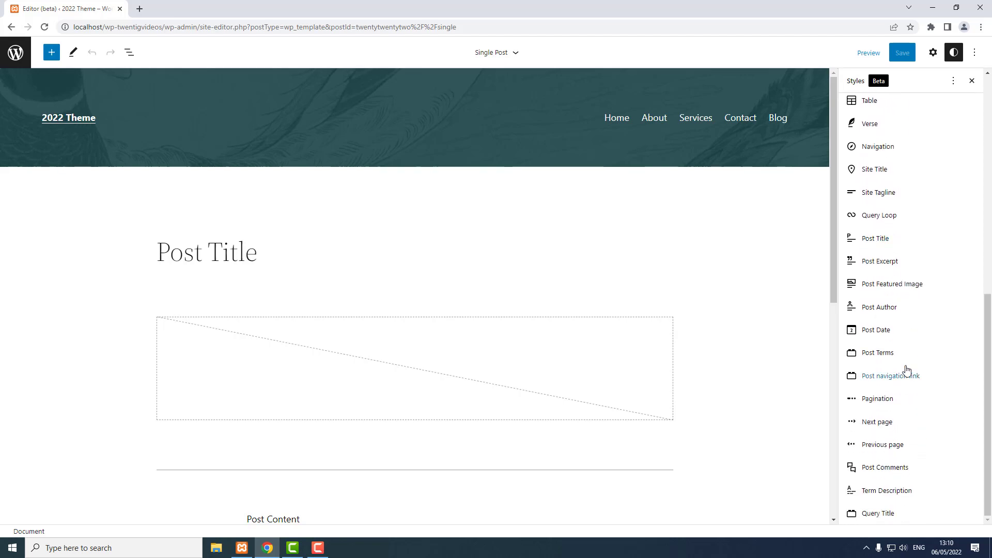
{"action": "scroll", "coordinate": [907, 370], "scroll_direction": "up", "scroll_amount": 8}
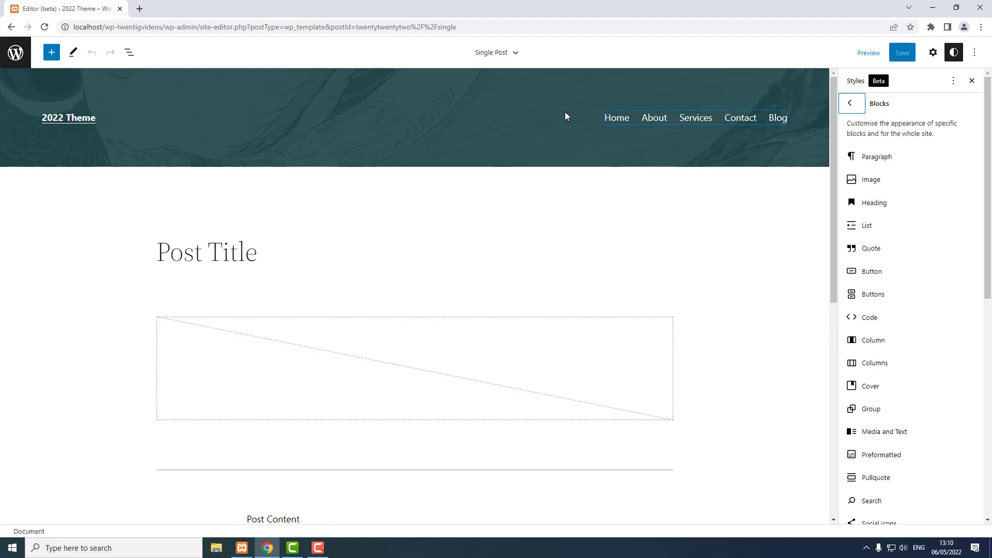
Open the Site Editor's help article and read its sections on editing styles, customizing content and browsing templates
{"action": "left_click", "coordinate": [975, 52]}
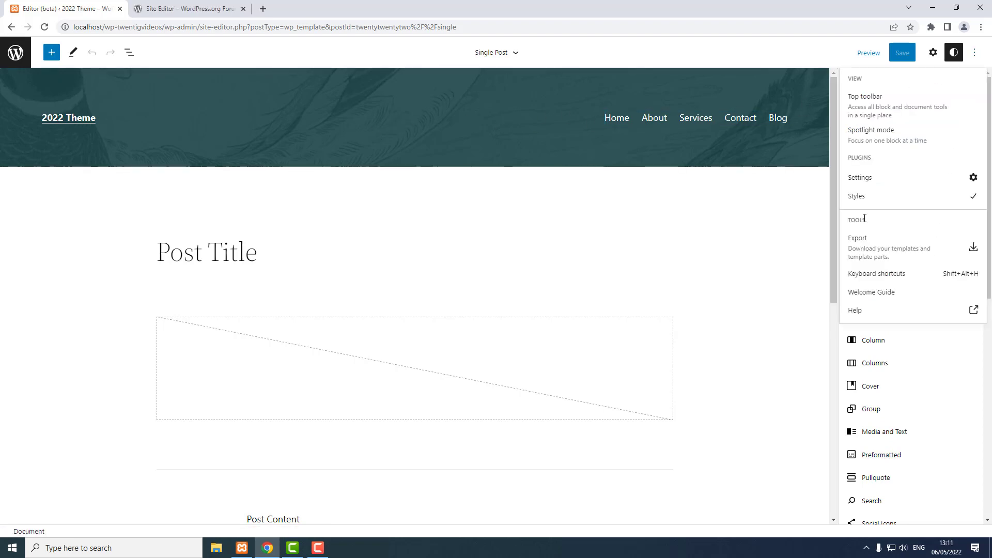
{"action": "left_click", "coordinate": [977, 54]}
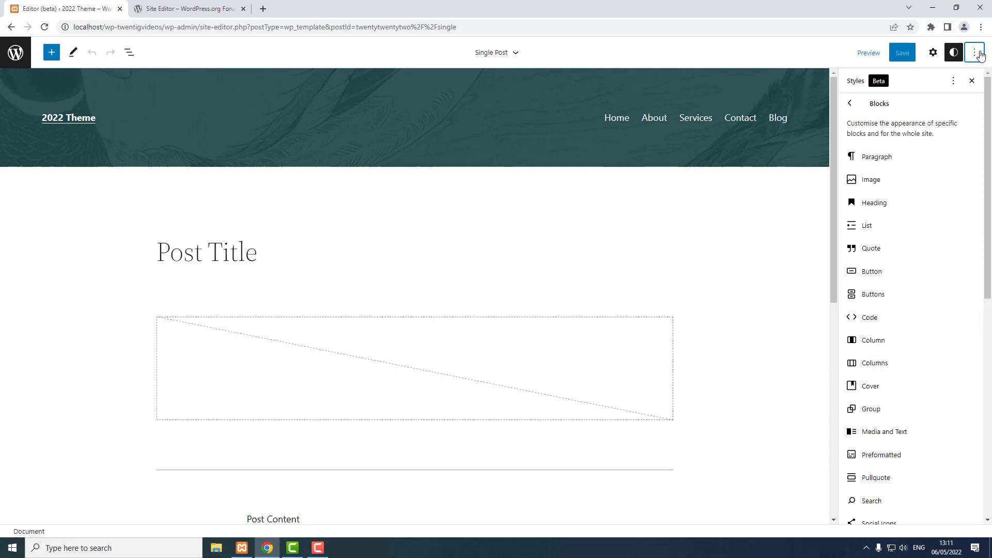
{"action": "left_click", "coordinate": [979, 55]}
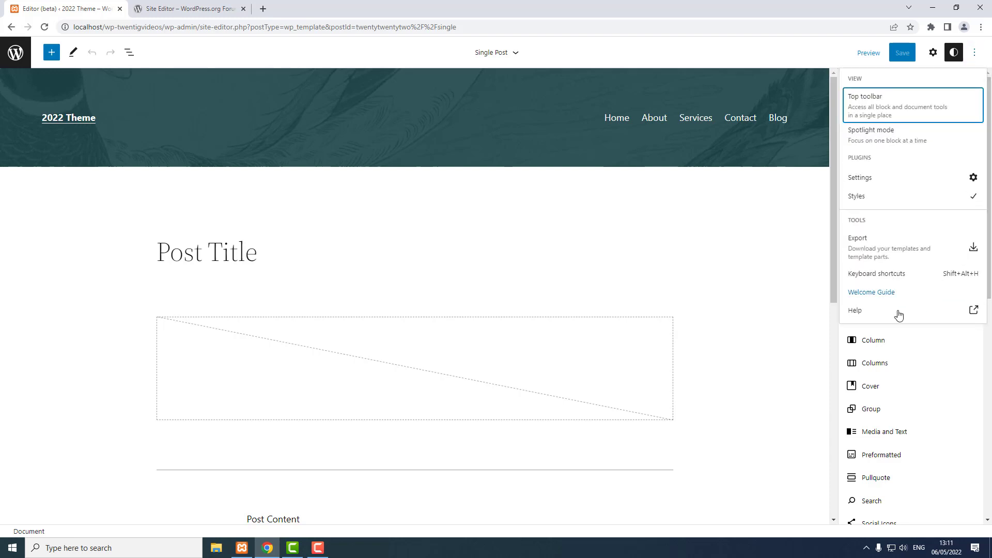
{"action": "left_click", "coordinate": [855, 311]}
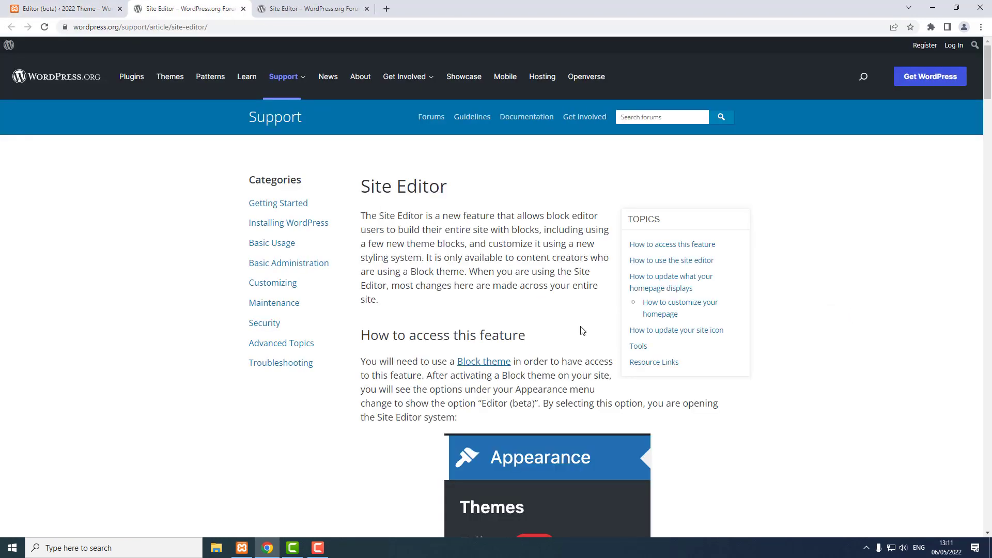
{"action": "scroll", "coordinate": [582, 331], "scroll_direction": "down", "scroll_amount": 8}
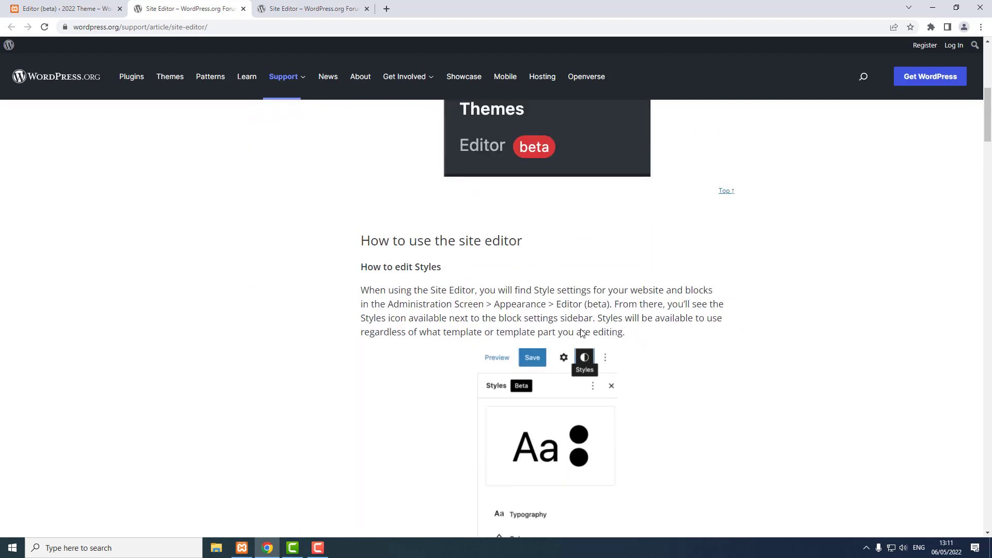
{"action": "scroll", "coordinate": [581, 331], "scroll_direction": "down", "scroll_amount": 6}
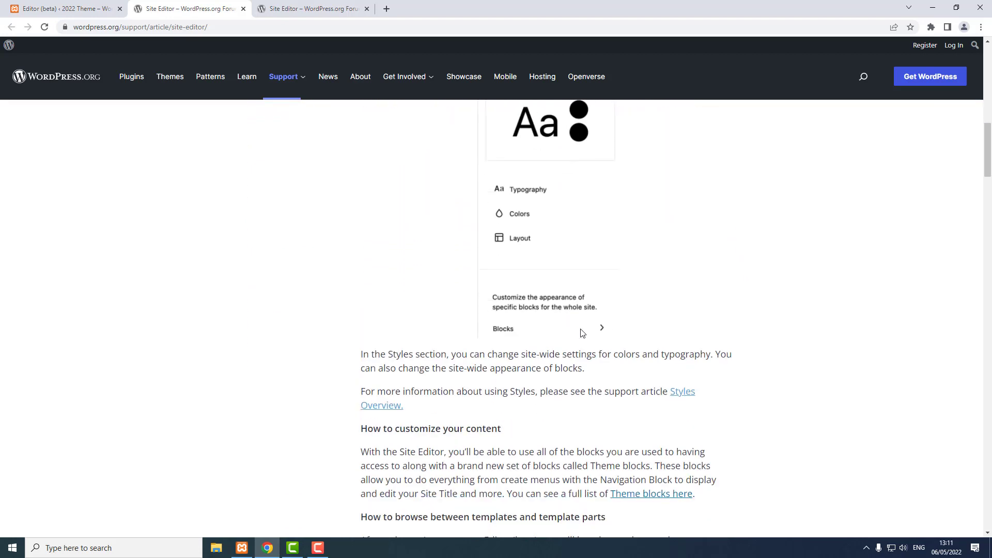
{"action": "scroll", "coordinate": [581, 332], "scroll_direction": "down", "scroll_amount": 1}
{"action": "scroll", "coordinate": [582, 332], "scroll_direction": "down", "scroll_amount": 1}
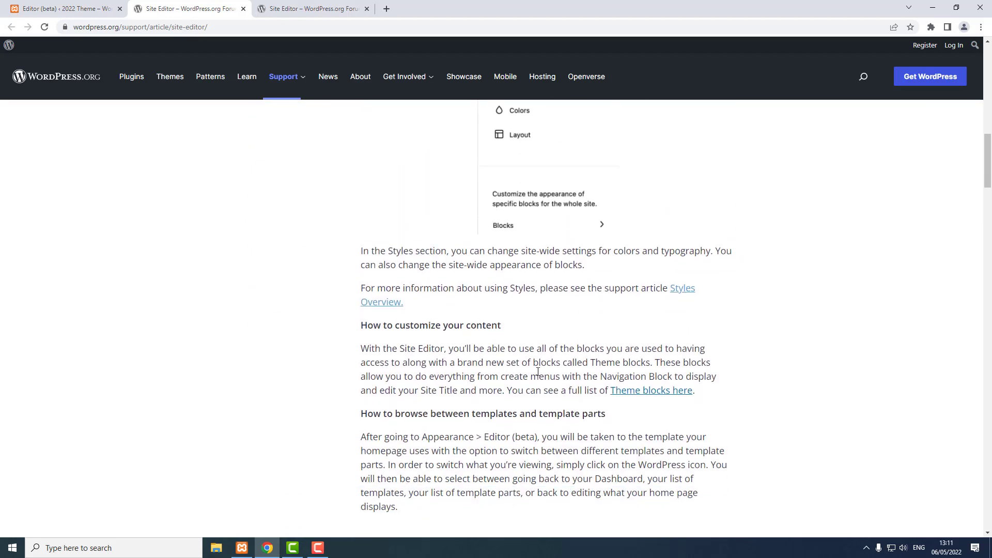
Follow the link to the Styles Overview support article and read through its typography and colors sections
{"action": "left_click", "coordinate": [682, 290]}
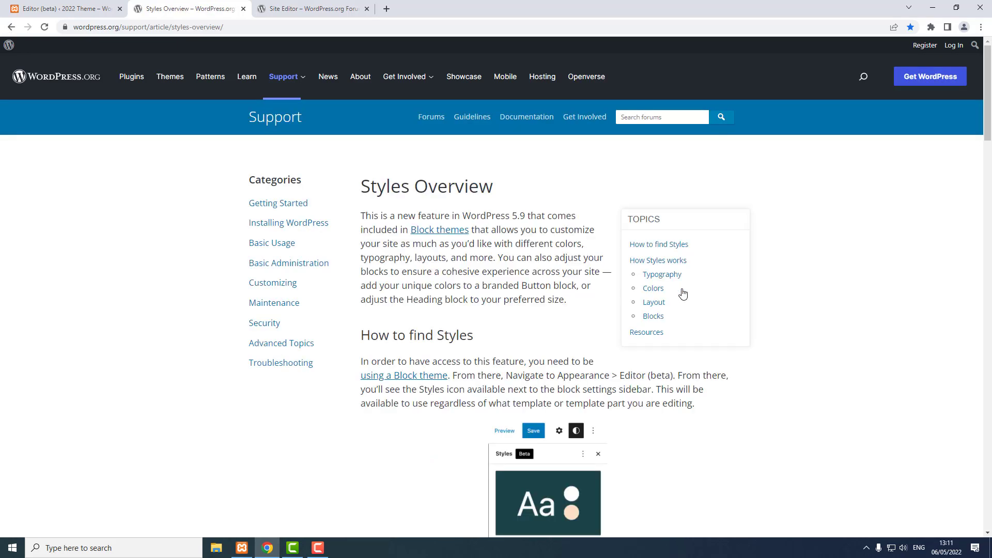
{"action": "scroll", "coordinate": [550, 272], "scroll_direction": "down", "scroll_amount": 5}
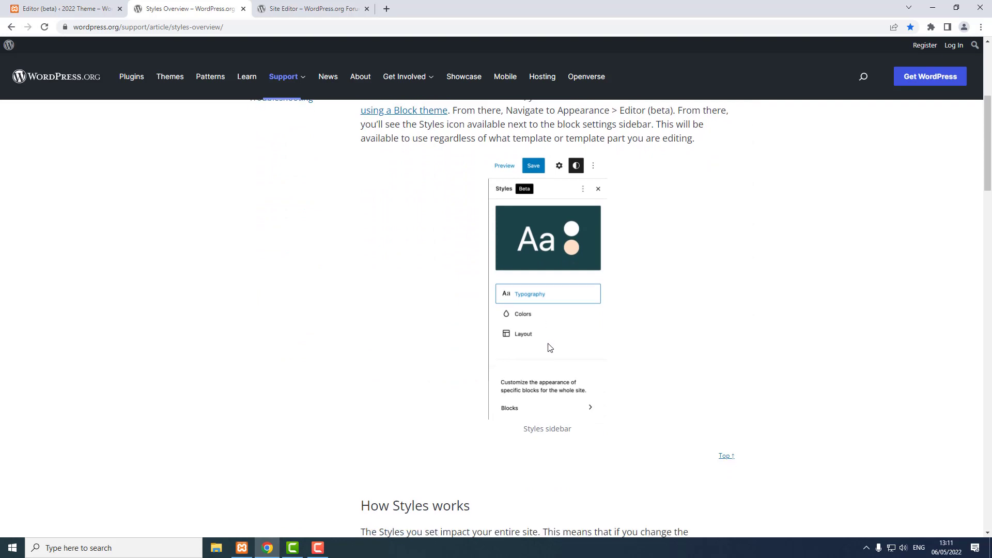
{"action": "scroll", "coordinate": [550, 348], "scroll_direction": "down", "scroll_amount": 12}
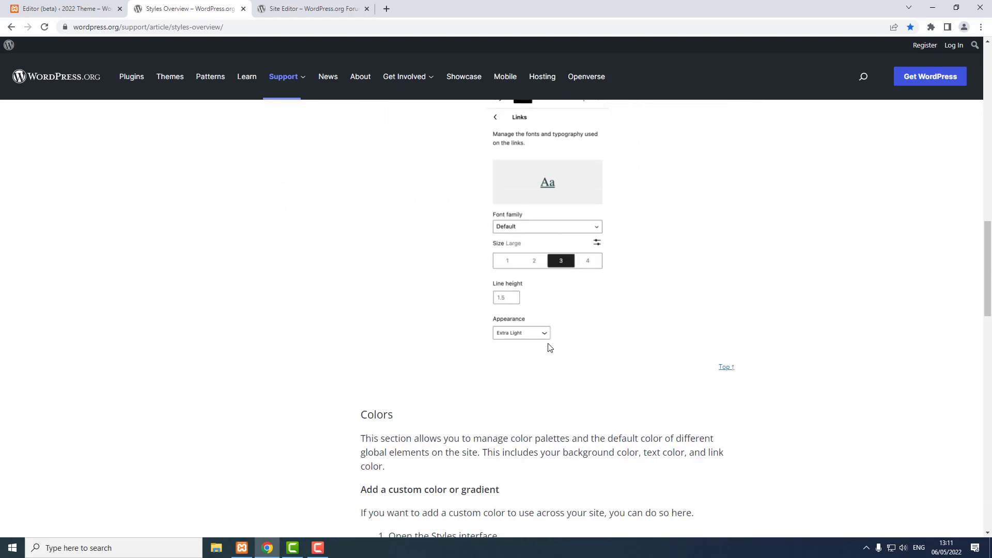
{"action": "scroll", "coordinate": [549, 348], "scroll_direction": "down", "scroll_amount": 3}
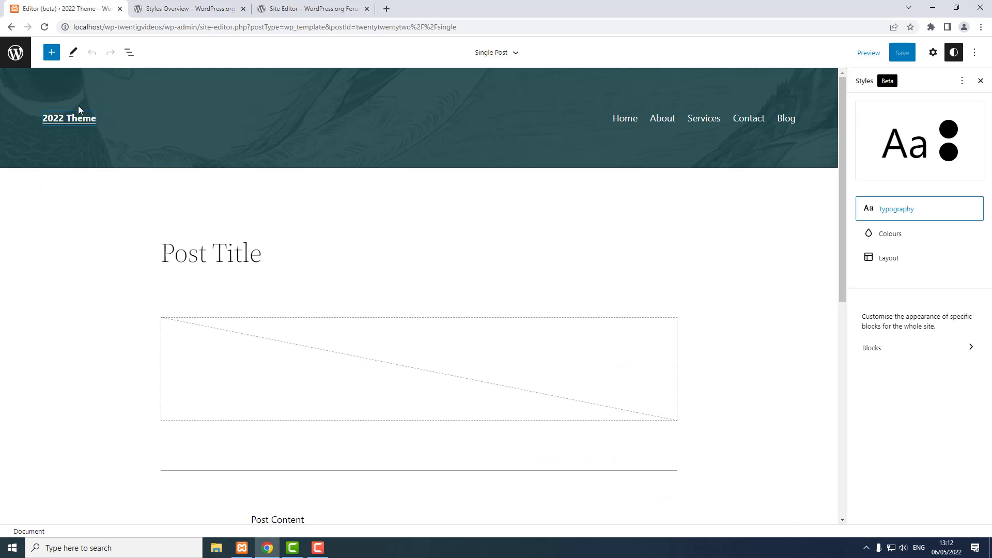
Browse the blocks available for insertion in the Single Post template, from the text blocks through the Theme blocks
{"action": "left_click", "coordinate": [53, 60]}
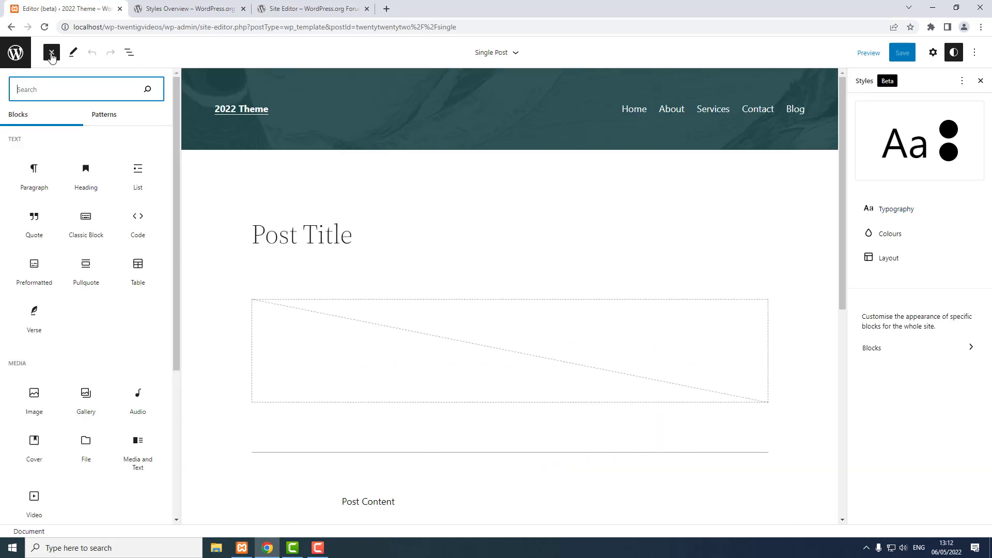
{"action": "scroll", "coordinate": [108, 221], "scroll_direction": "down", "scroll_amount": 6}
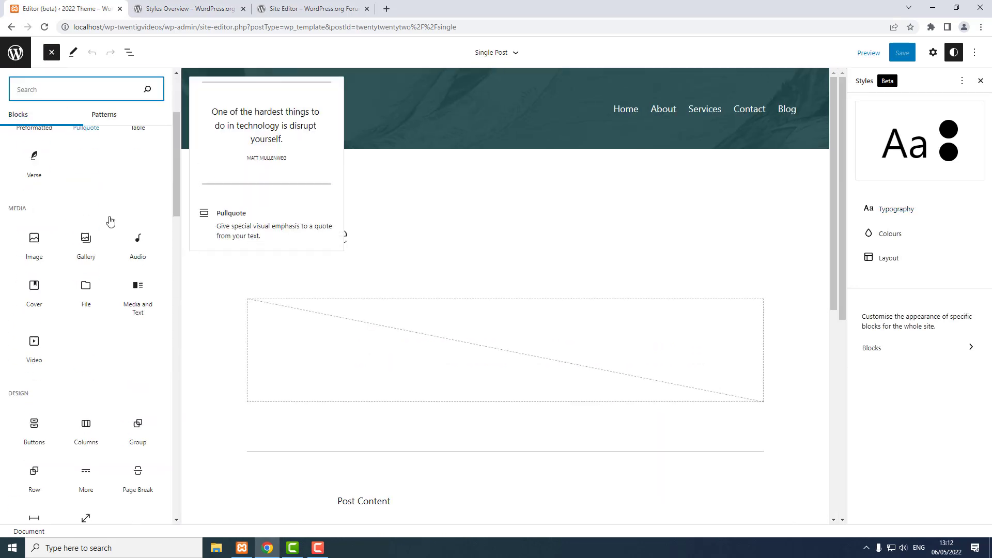
{"action": "scroll", "coordinate": [109, 221], "scroll_direction": "down", "scroll_amount": 7}
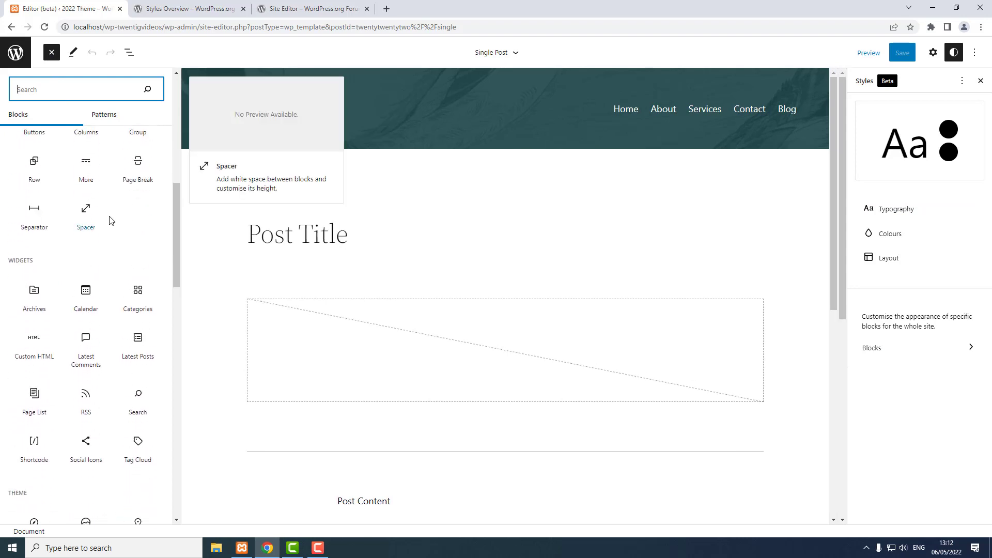
{"action": "scroll", "coordinate": [109, 221], "scroll_direction": "down", "scroll_amount": 3}
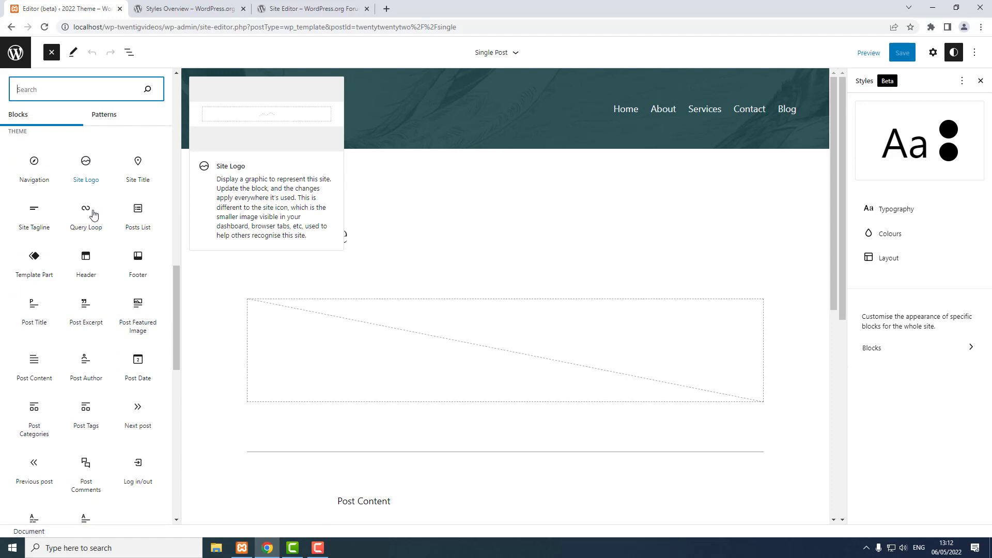
{"action": "left_click", "coordinate": [91, 306]}
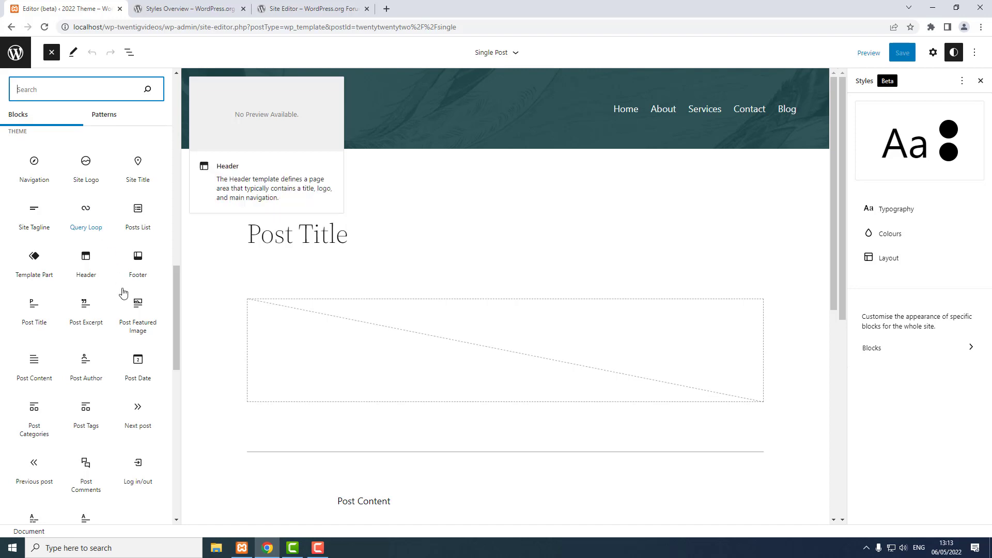
{"action": "scroll", "coordinate": [136, 393], "scroll_direction": "down", "scroll_amount": 3}
{"action": "scroll", "coordinate": [136, 392], "scroll_direction": "up", "scroll_amount": 4}
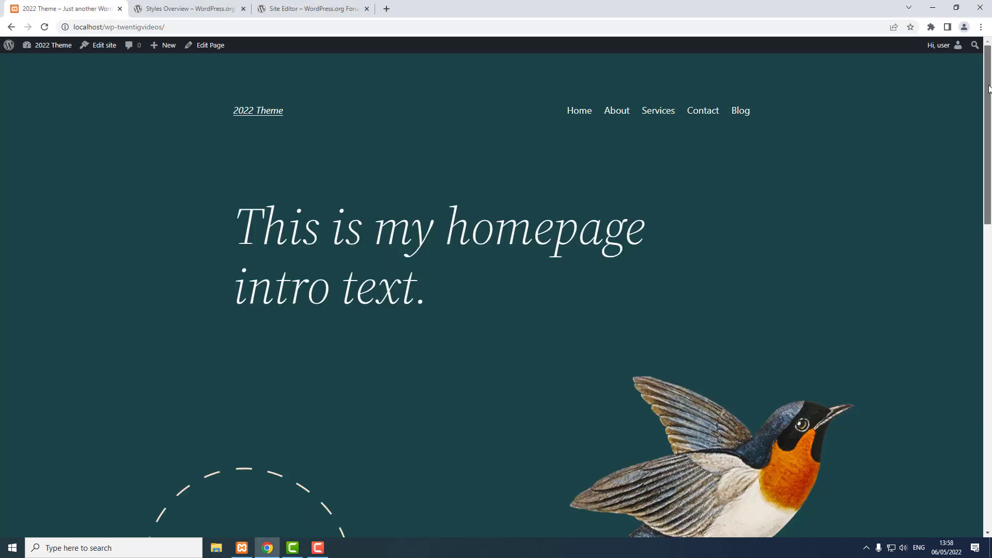
Review the live homepage down to its footer, and open it in the Site Editor
{"action": "scroll", "coordinate": [989, 171], "scroll_direction": "down", "scroll_amount": 3}
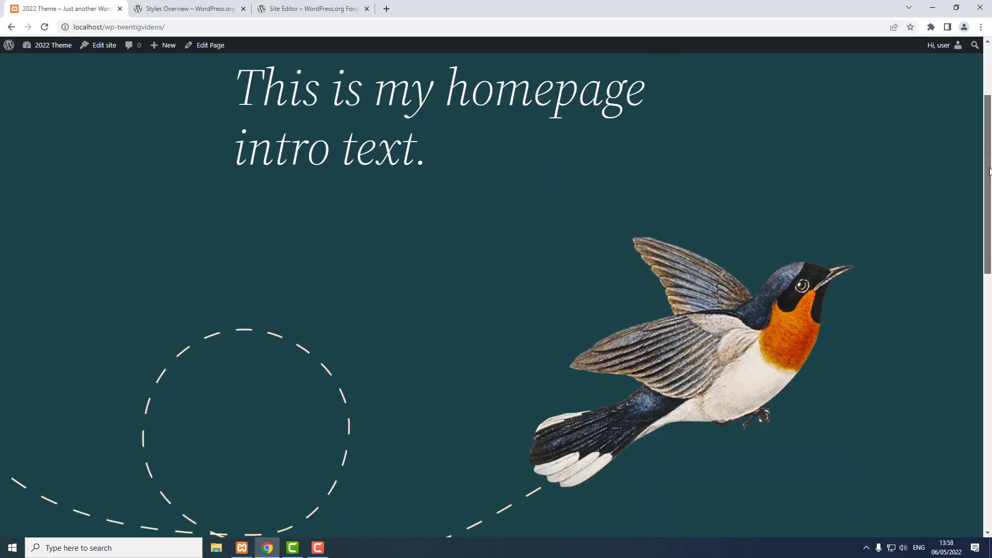
{"action": "left_click_drag", "start_coordinate": [989, 170], "coordinate": [990, 454]}
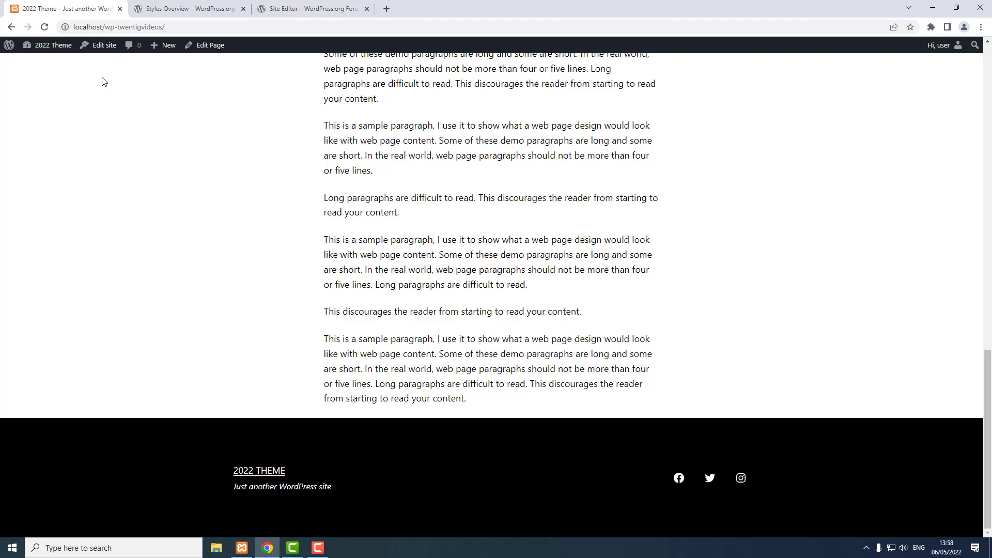
{"action": "left_click", "coordinate": [101, 46]}
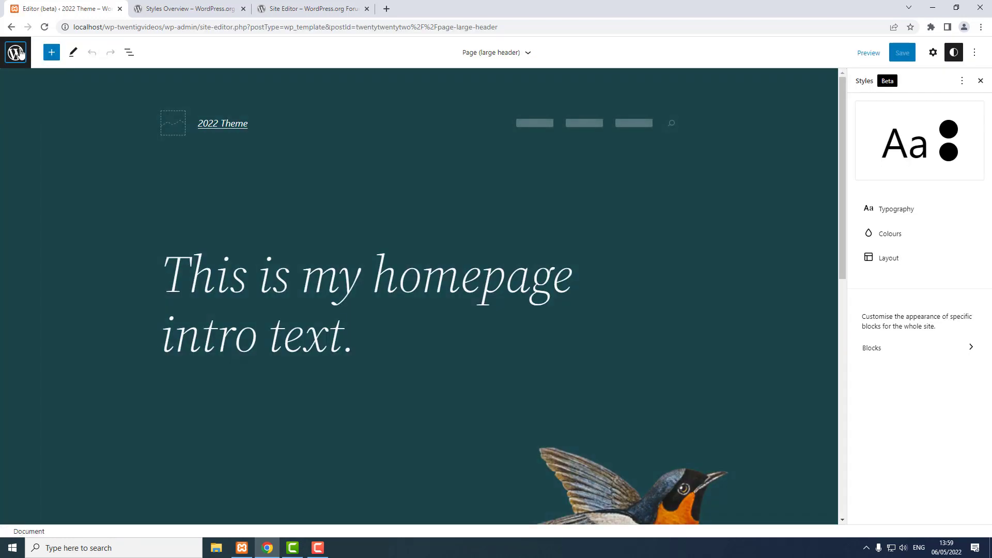
Open the theme's Footer template part for editing from the list of template parts
{"action": "left_click", "coordinate": [16, 52]}
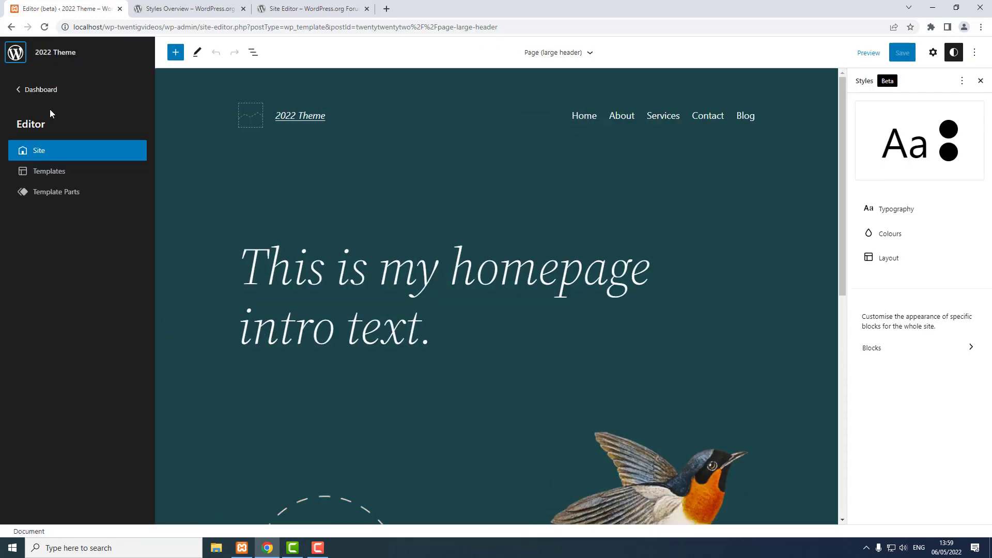
{"action": "left_click", "coordinate": [56, 195]}
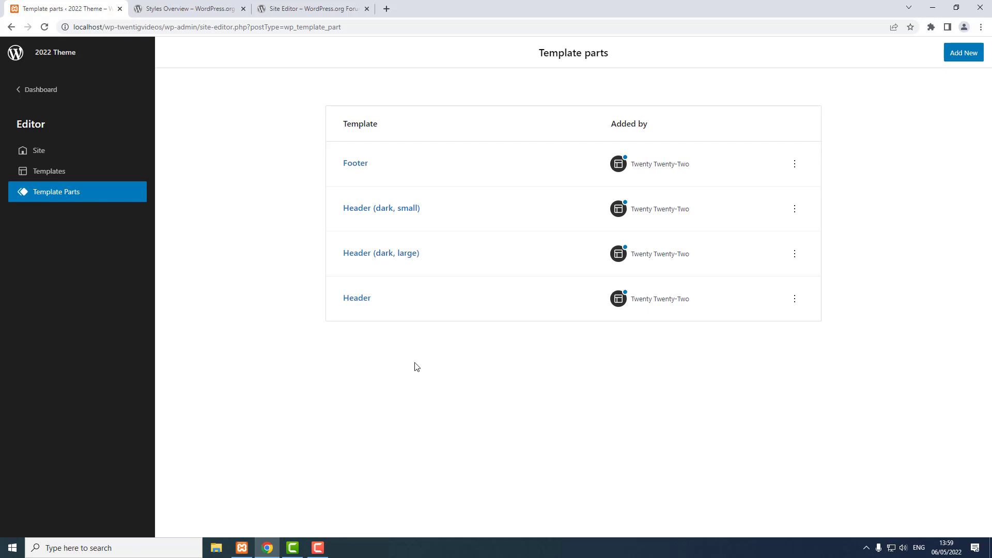
{"action": "left_click", "coordinate": [351, 164]}
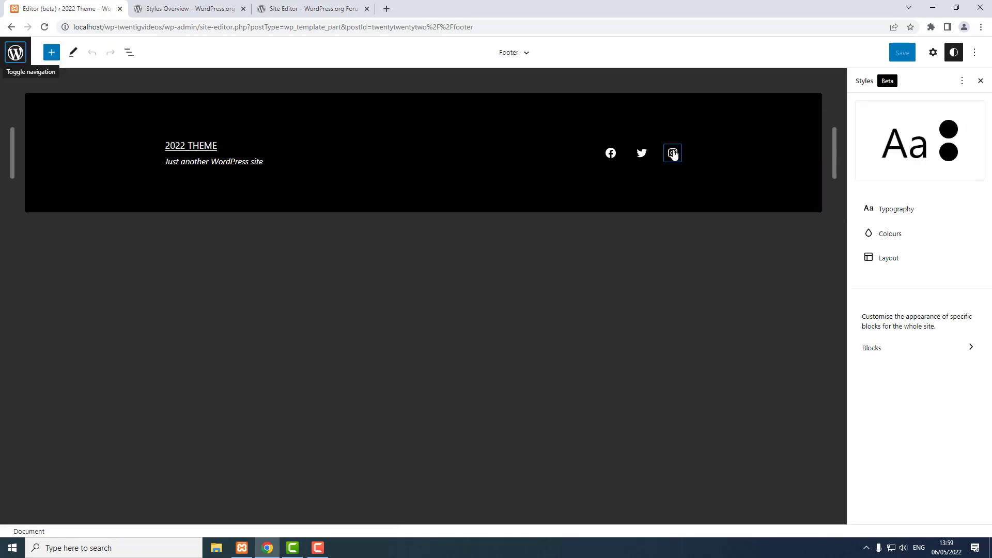
Add a YouTube icon after Instagram in the footer's social icons and set its link address to #
{"action": "left_click", "coordinate": [673, 155]}
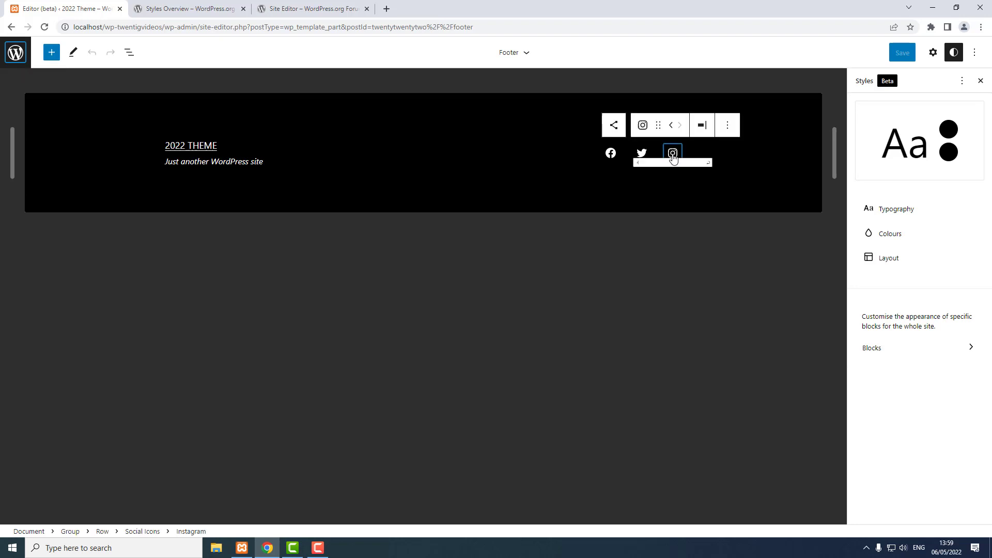
{"action": "left_click", "coordinate": [614, 127]}
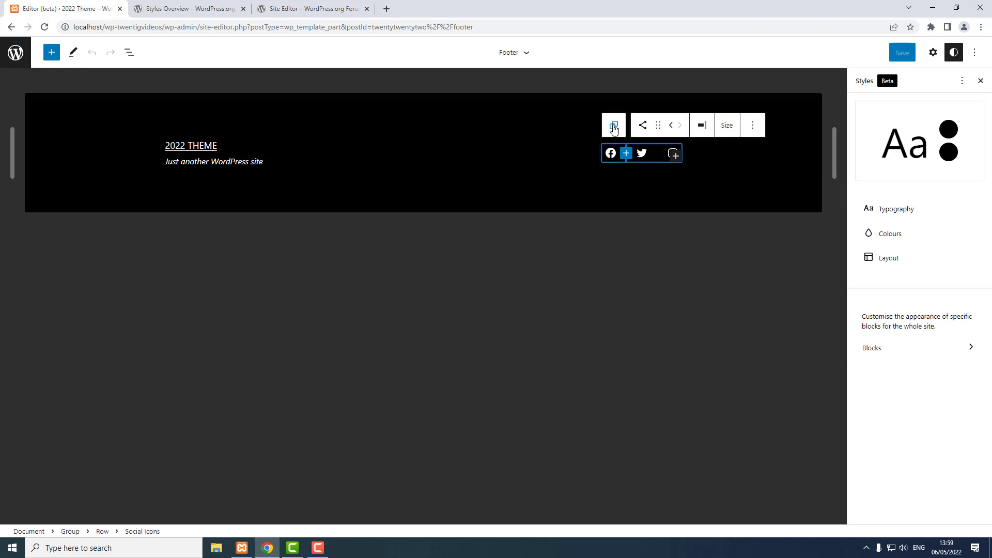
{"action": "left_click", "coordinate": [675, 157]}
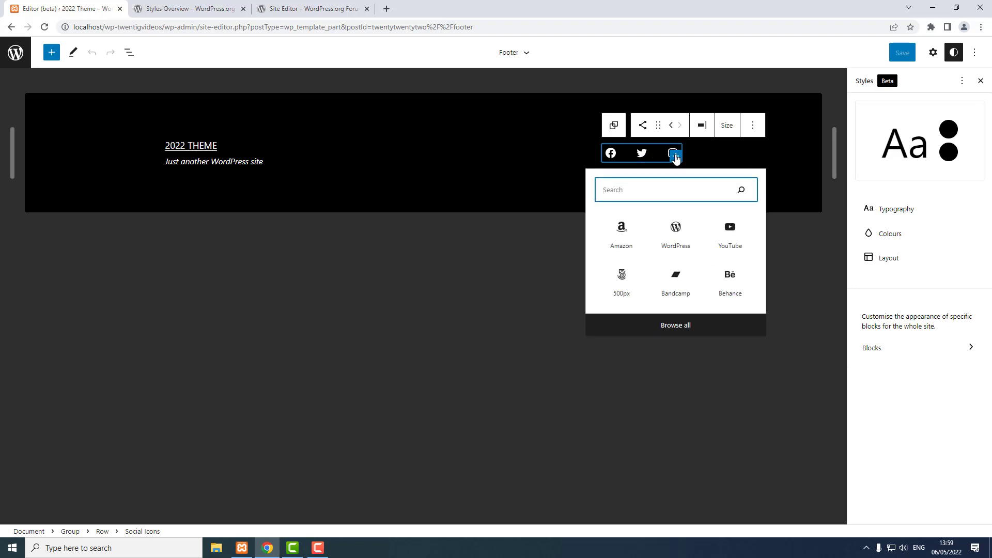
{"action": "left_click", "coordinate": [731, 230]}
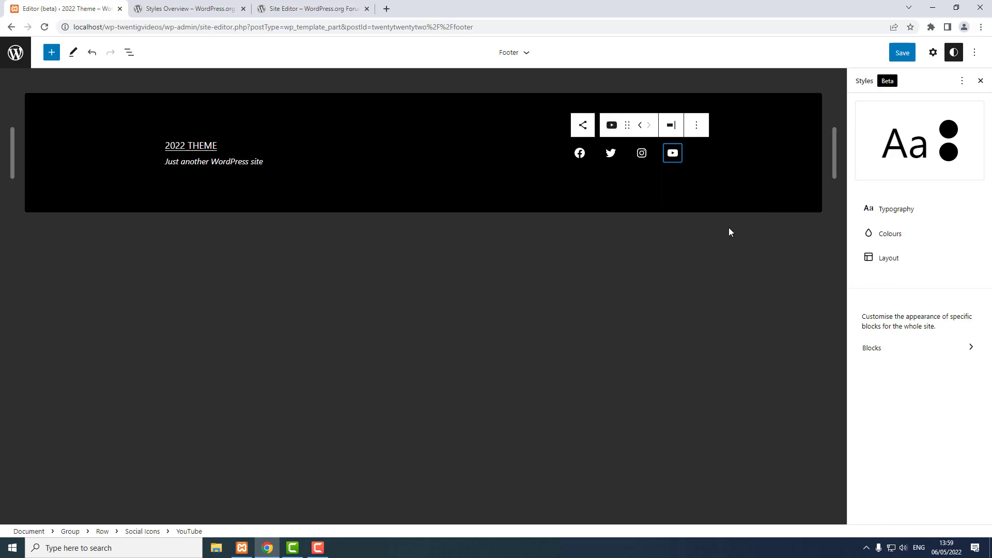
{"action": "left_click", "coordinate": [674, 154]}
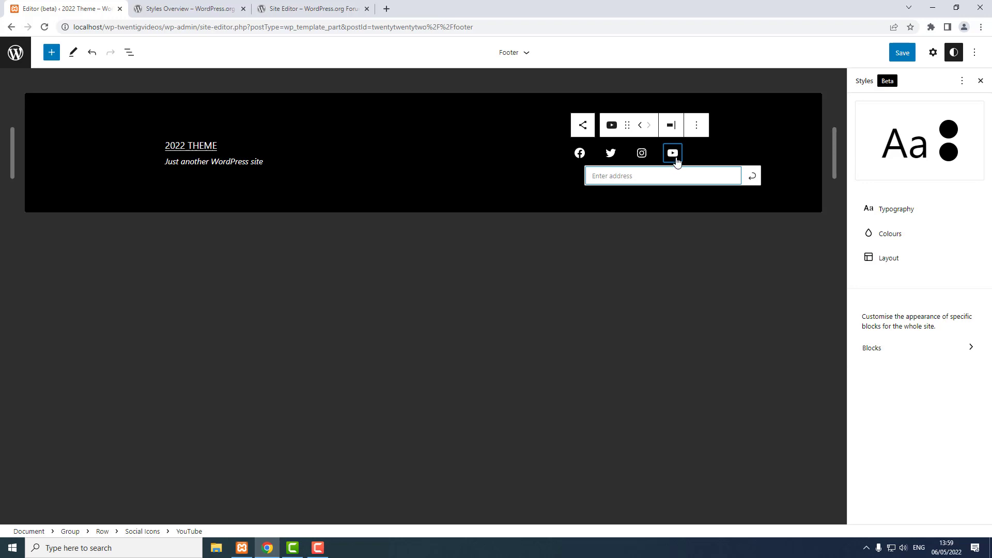
{"action": "type", "text": "#"}
{"action": "left_click", "coordinate": [752, 178]}
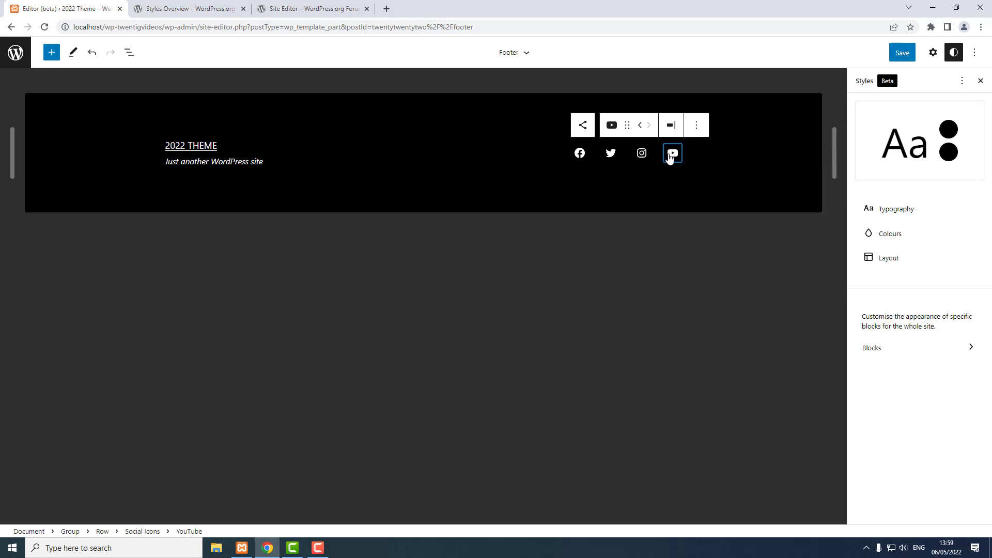
Find TikTok among the social icon blocks, add it after the YouTube icon and set its link address to #
{"action": "left_click", "coordinate": [582, 127]}
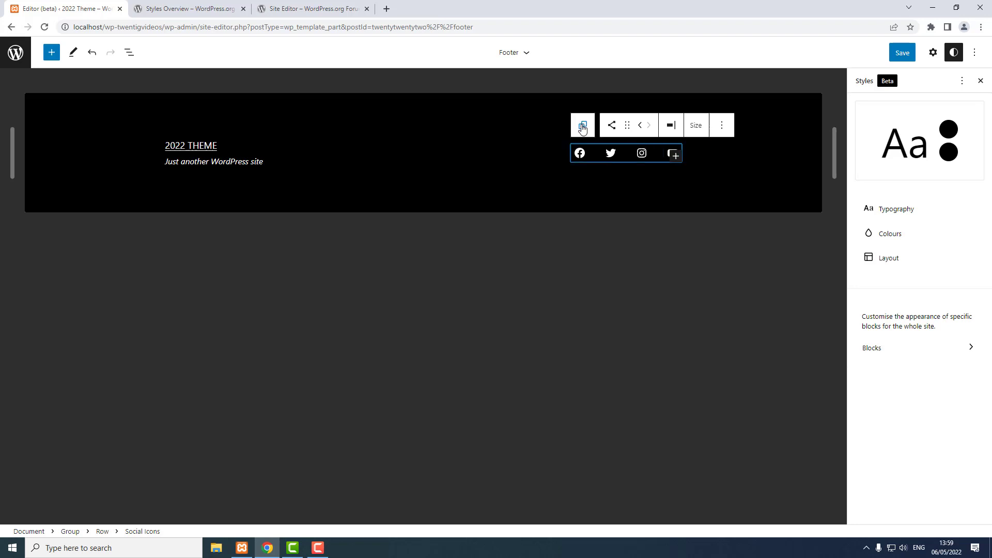
{"action": "left_click", "coordinate": [676, 156]}
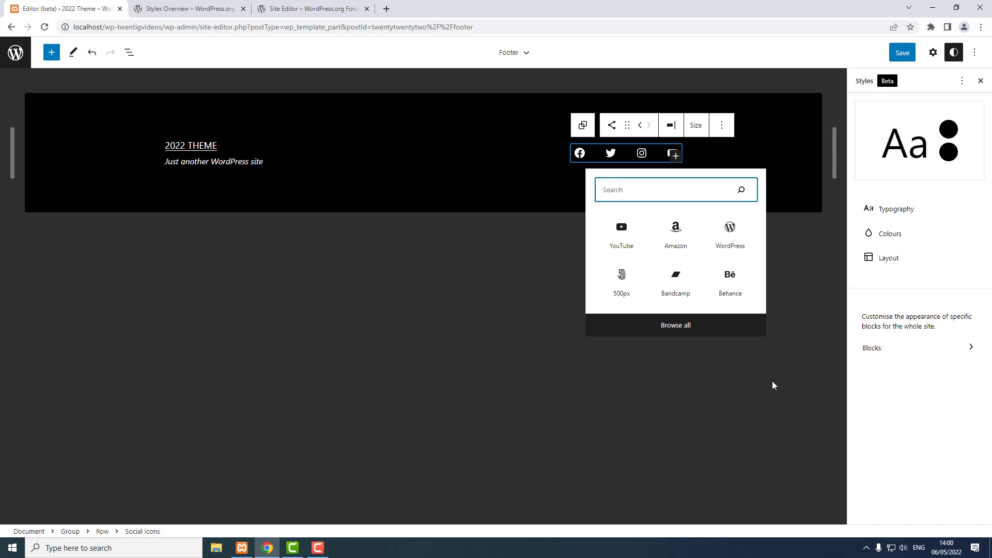
{"action": "type", "text": "ti"}
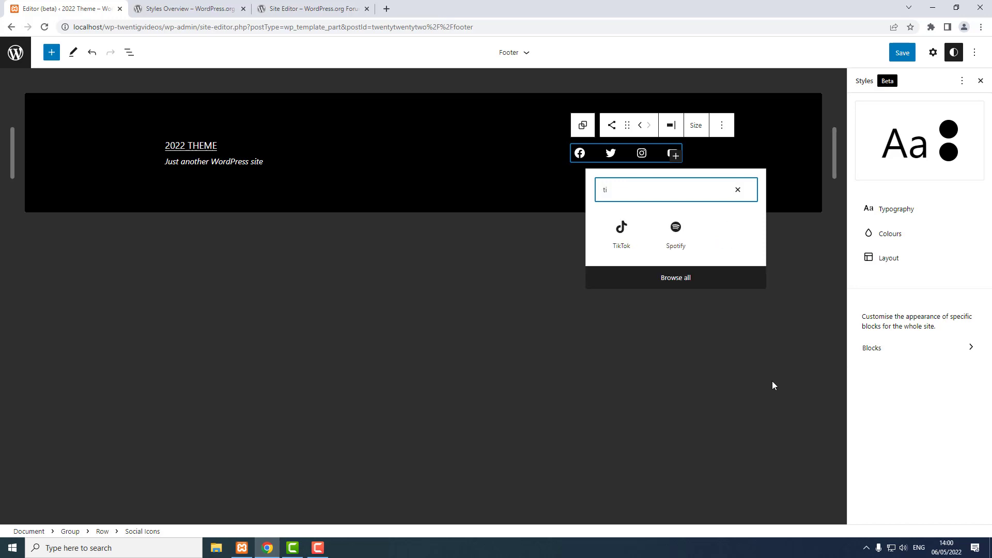
{"action": "type", "text": "k"}
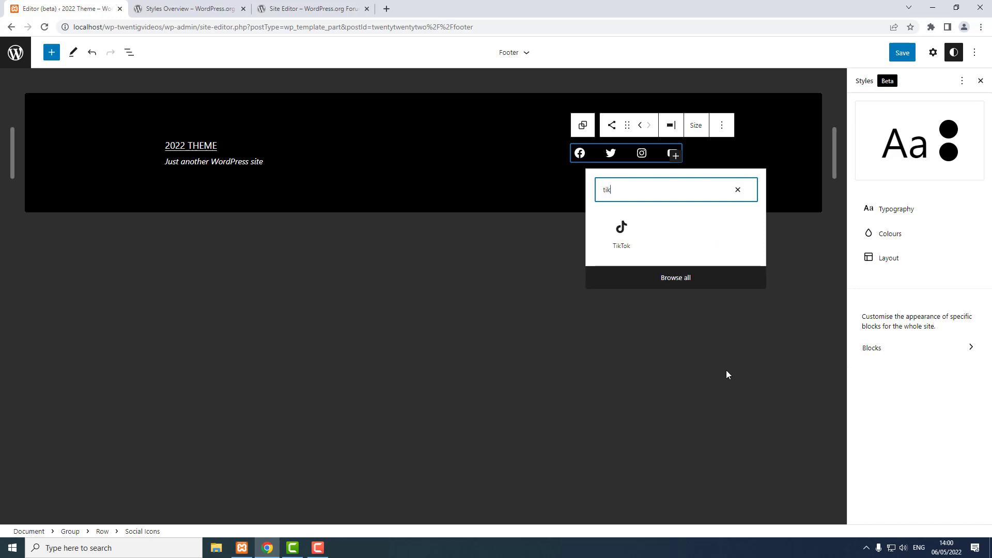
{"action": "left_click", "coordinate": [622, 230]}
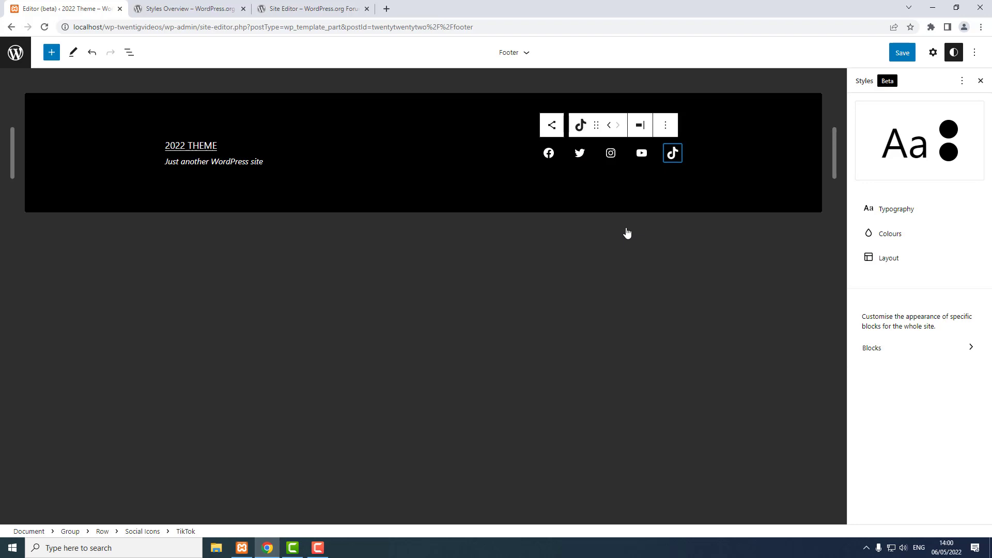
{"action": "left_click", "coordinate": [675, 157]}
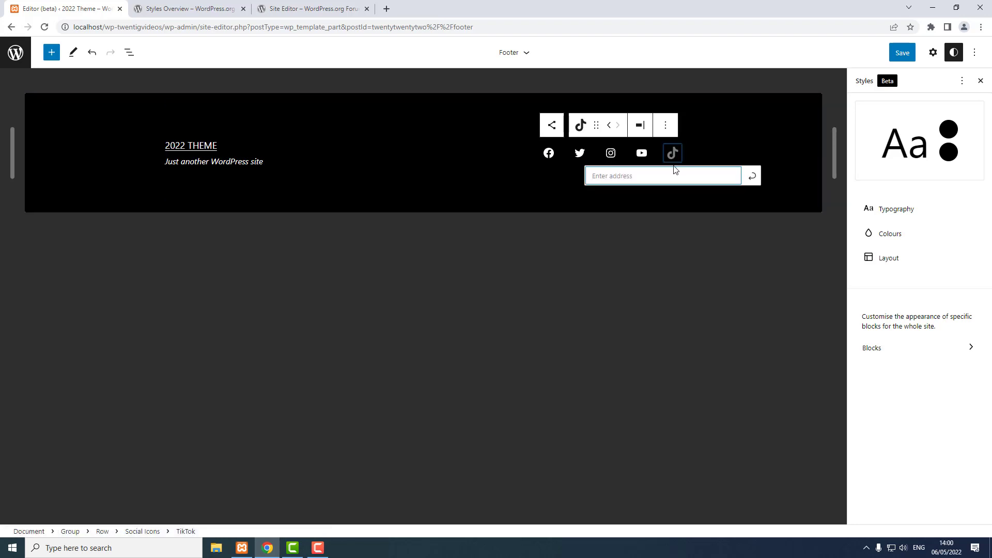
{"action": "type", "text": "#"}
{"action": "left_click", "coordinate": [753, 179]}
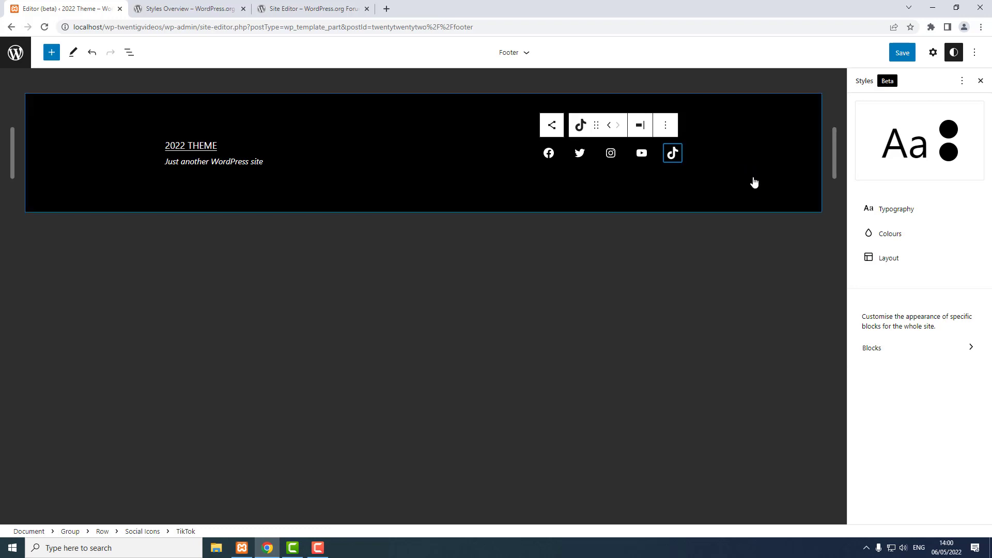
Deselect the TikTok icon and save the changes to the Footer template part
{"action": "left_click", "coordinate": [742, 284]}
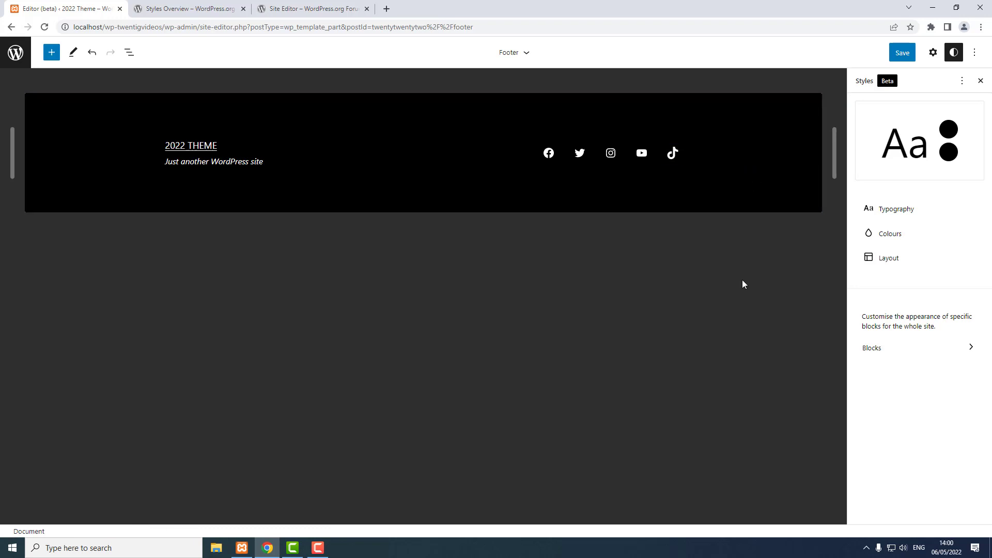
{"action": "left_click", "coordinate": [903, 54]}
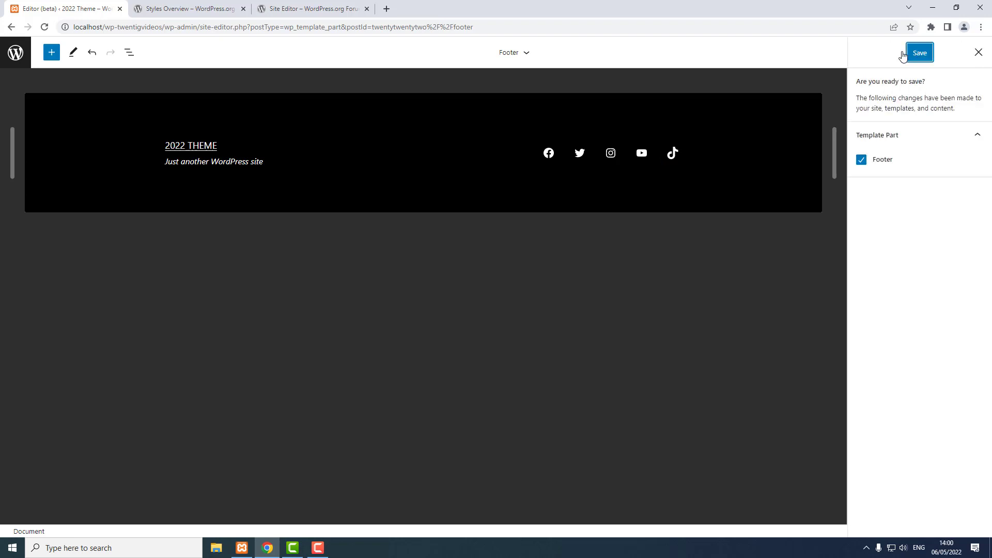
{"action": "left_click", "coordinate": [916, 54]}
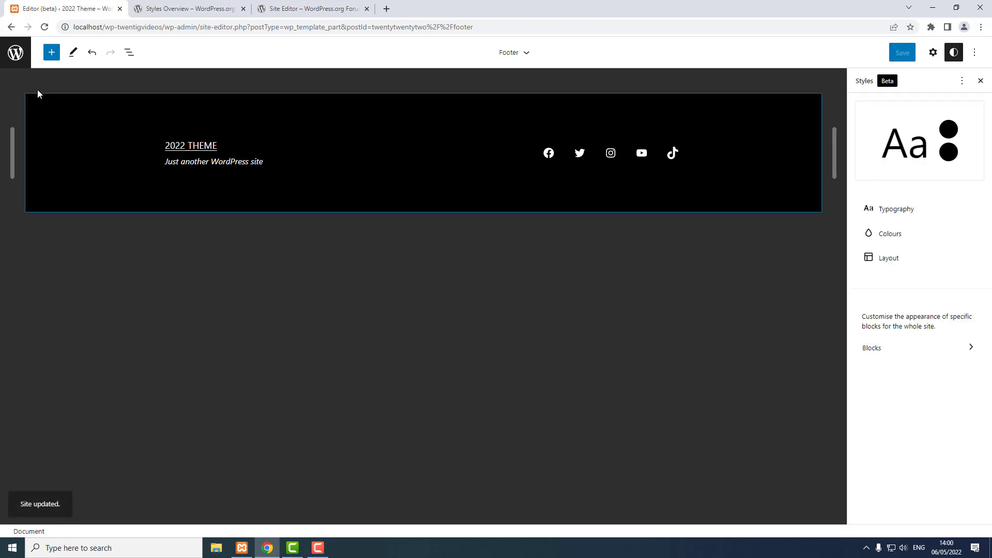
Leave the editor for the dashboard, visit the live site and check the social icons in the homepage footer
{"action": "left_click", "coordinate": [19, 55]}
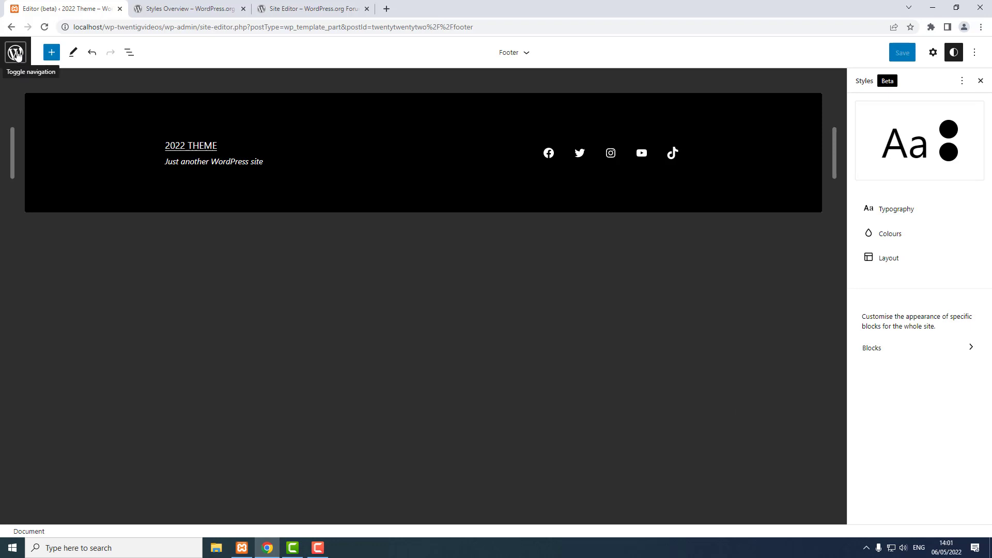
{"action": "left_click", "coordinate": [16, 53]}
{"action": "left_click", "coordinate": [27, 91]}
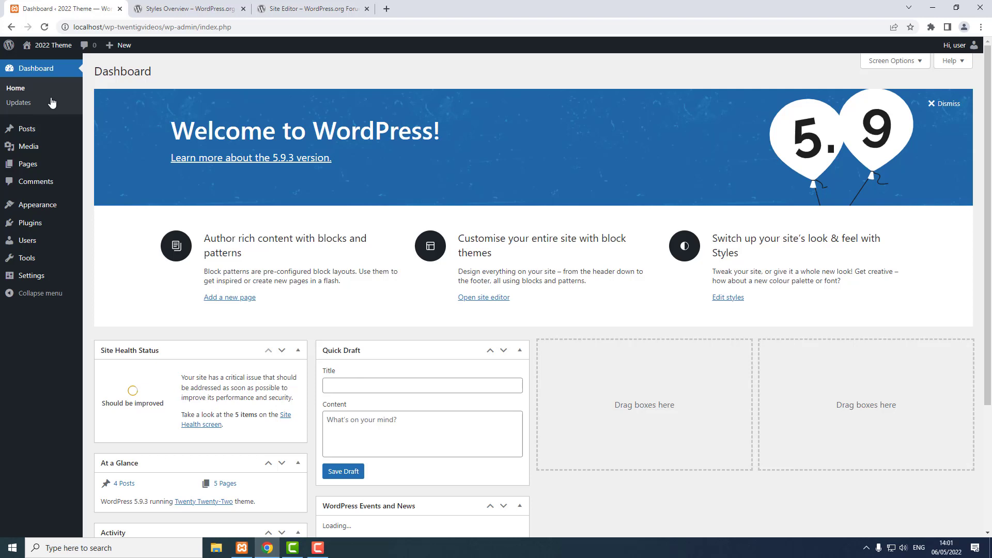
{"action": "mouse_move", "coordinate": [62, 48]}
{"action": "left_click", "coordinate": [40, 62]}
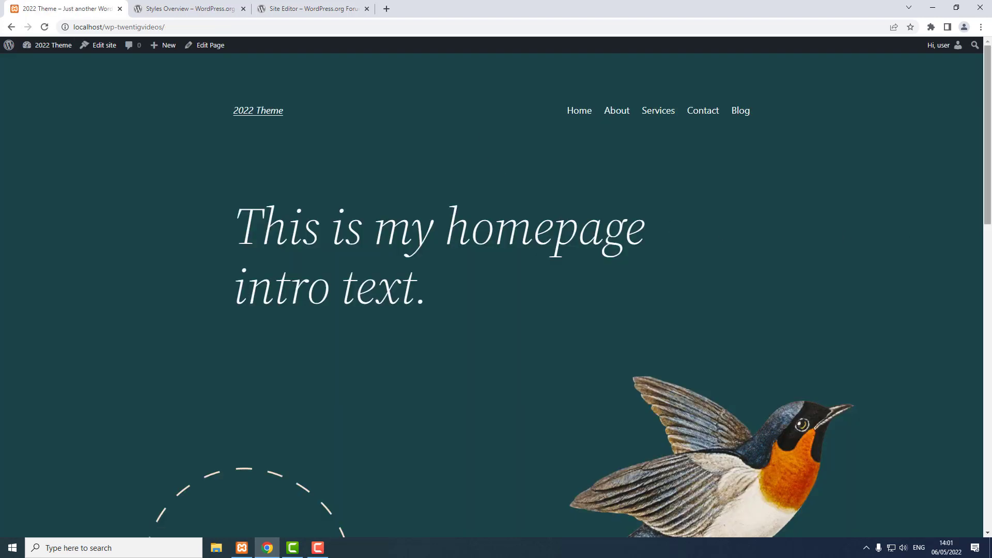
{"action": "scroll", "coordinate": [481, 135], "scroll_direction": "down", "scroll_amount": 6}
{"action": "scroll", "coordinate": [990, 501], "scroll_direction": "down", "scroll_amount": 10}
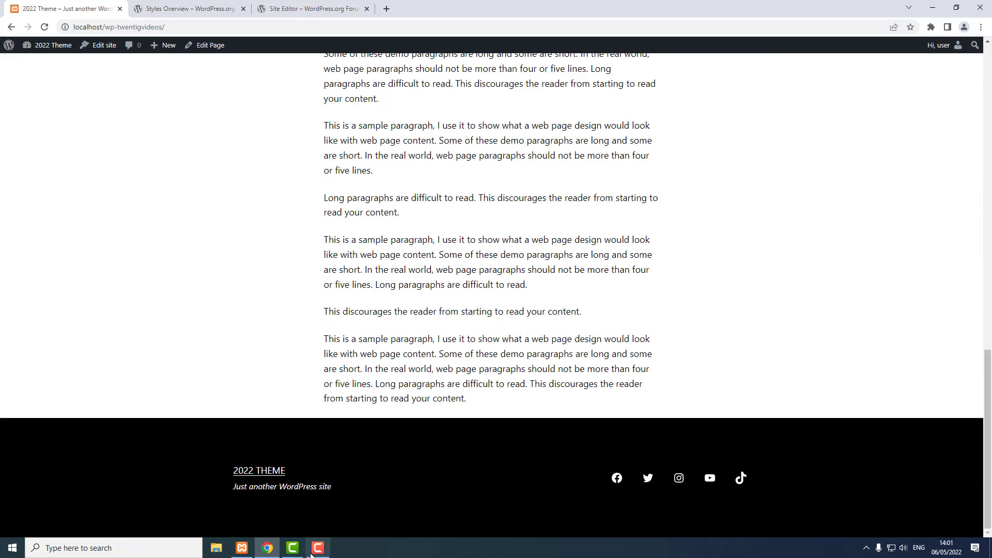
{"action": "left_click_drag", "start_coordinate": [989, 484], "coordinate": [991, 127]}
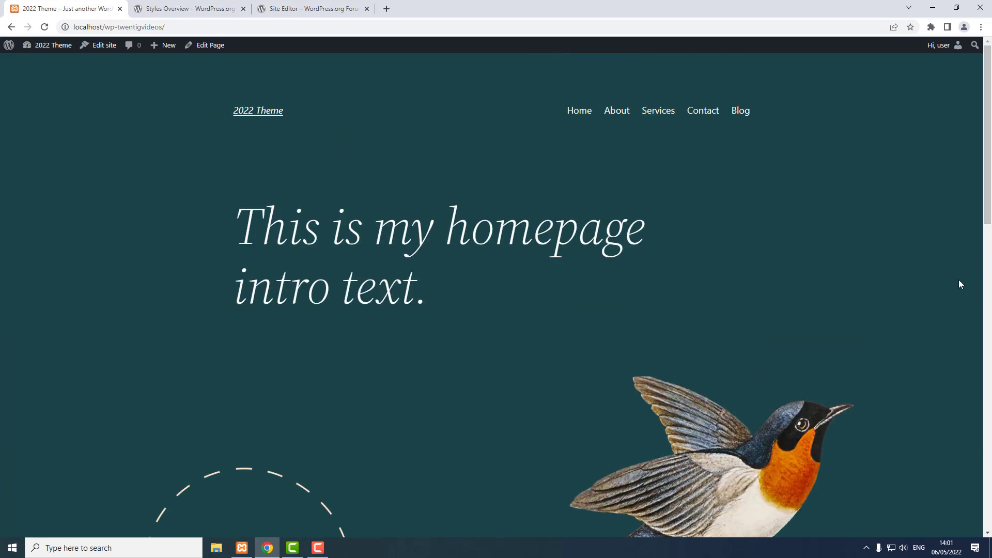